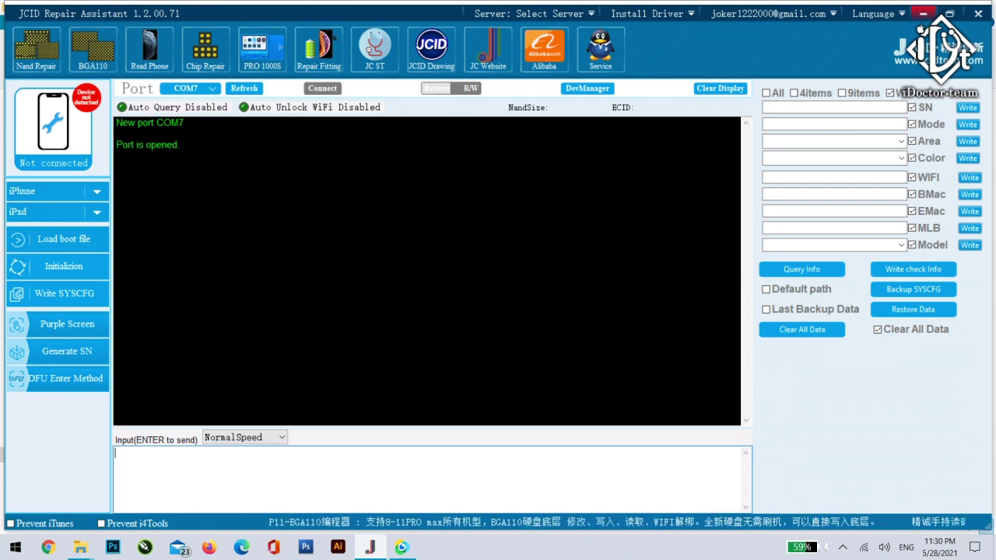
# Step: Run help in the console and highlight the pmuadc entry in the returned command list
pyautogui.write('help')
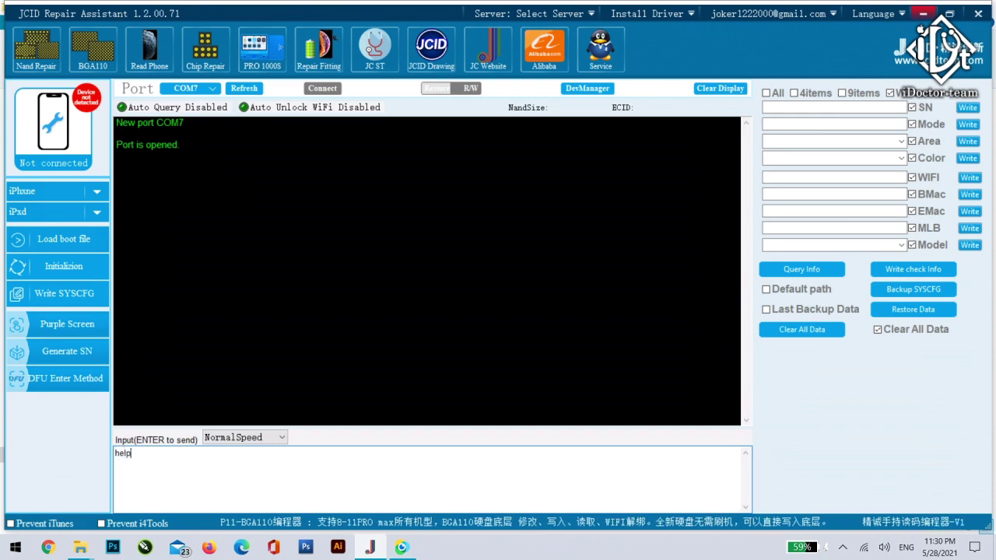
pyautogui.press('Return')
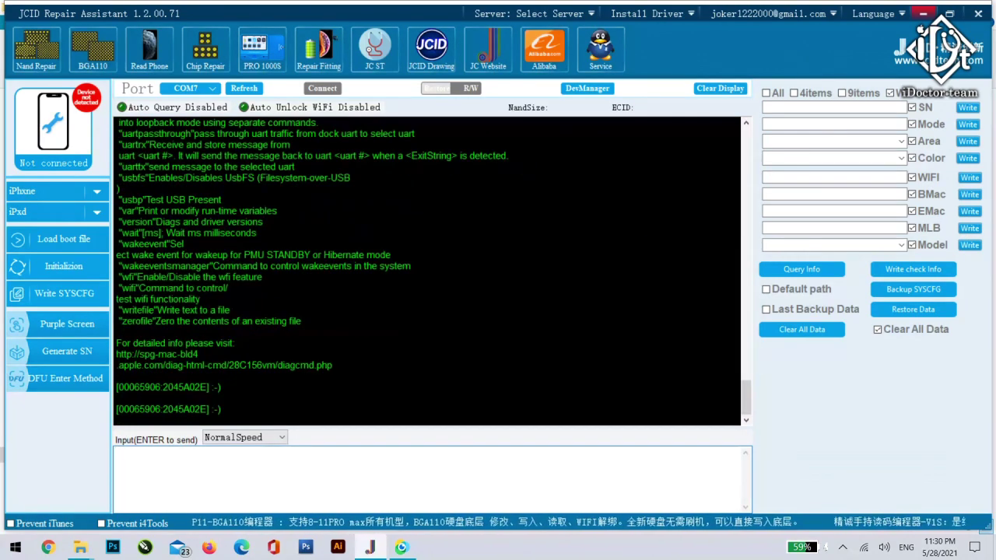
pyautogui.moveTo(746, 397); pyautogui.dragTo(776, 202)
pyautogui.scroll(-3, 158, 327)
pyautogui.scroll(-10, 158, 327)
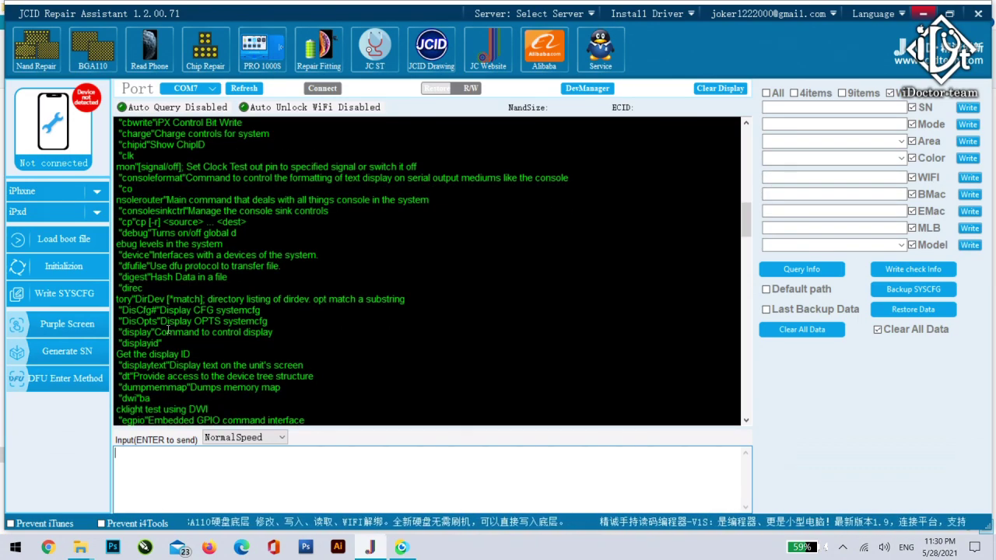
pyautogui.scroll(-8, 168, 330)
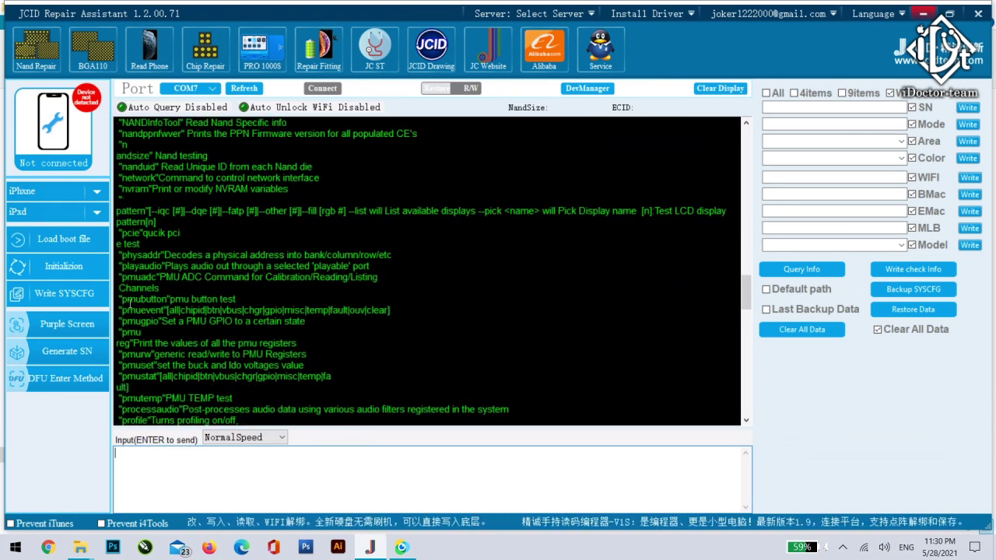
pyautogui.moveTo(123, 277); pyautogui.dragTo(382, 286)
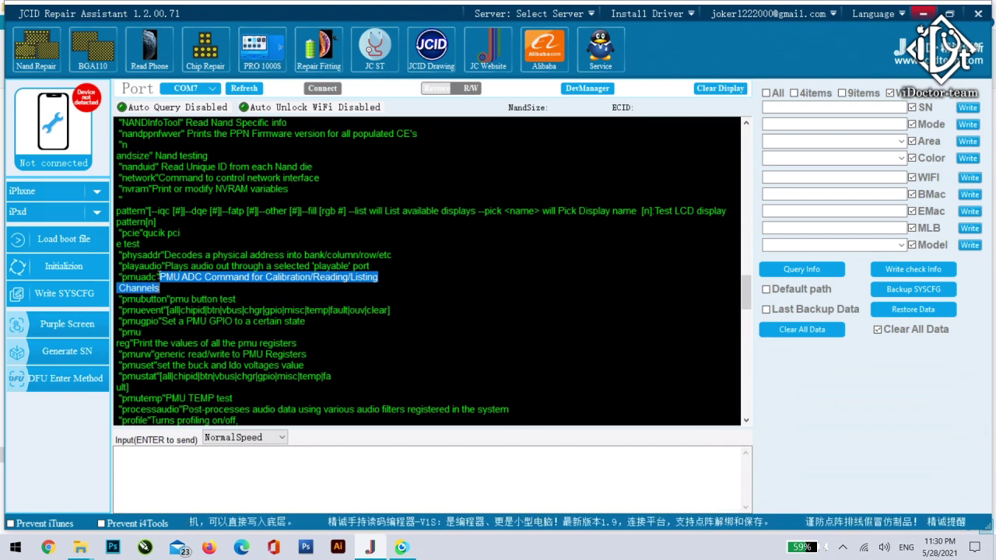
pyautogui.moveTo(159, 277); pyautogui.dragTo(122, 277)
# Step: Enter 'help pmuadc' to display the pmuadc usage help
pyautogui.click(162, 447)
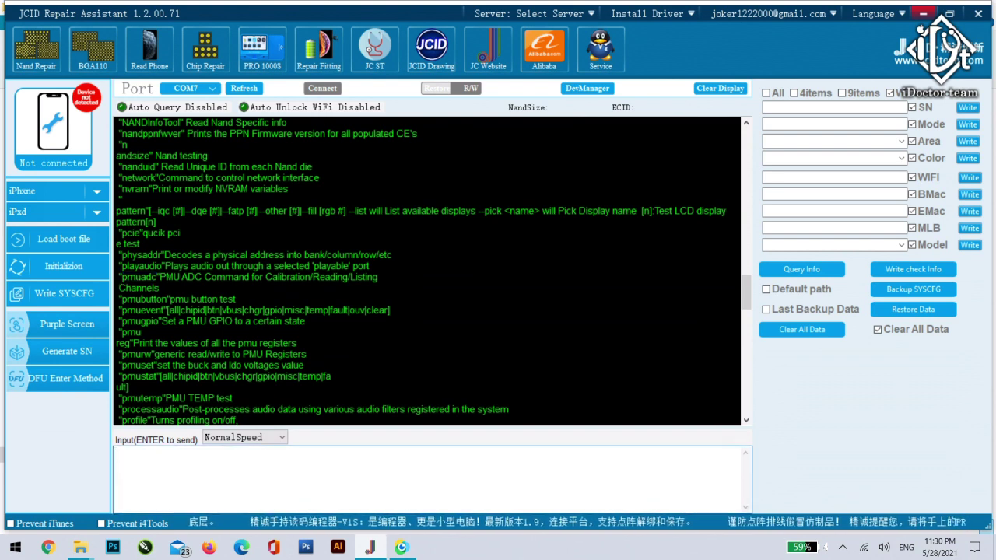
pyautogui.write('help')
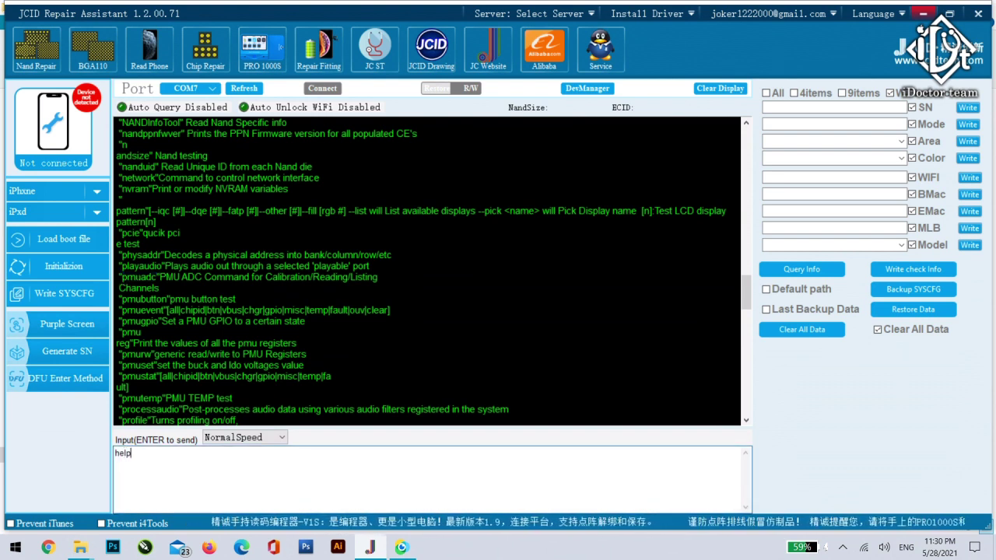
pyautogui.write(' pmuadc')
pyautogui.press('Return')
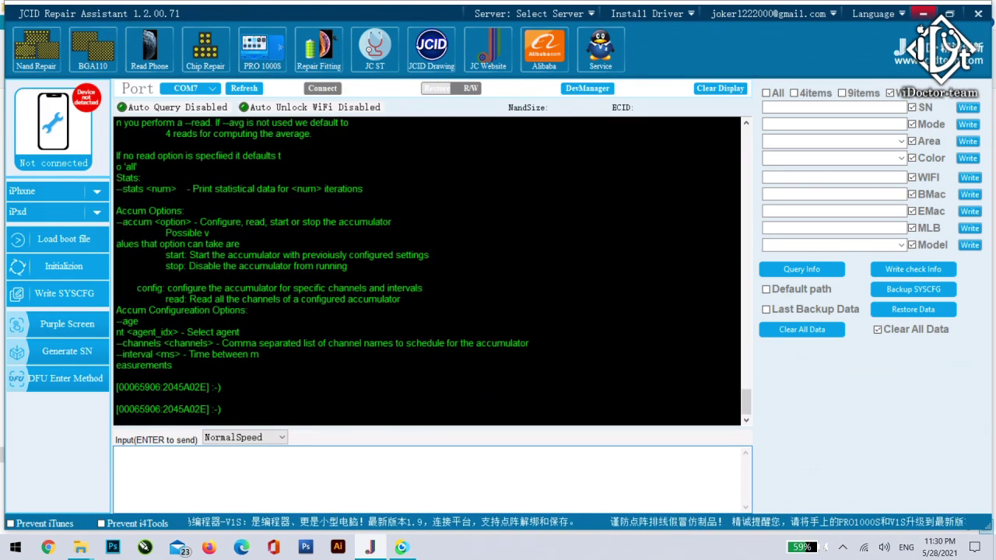
# Step: Scroll to the Read Options section and highlight the 'all' read option
pyautogui.moveTo(748, 411); pyautogui.dragTo(739, 378)
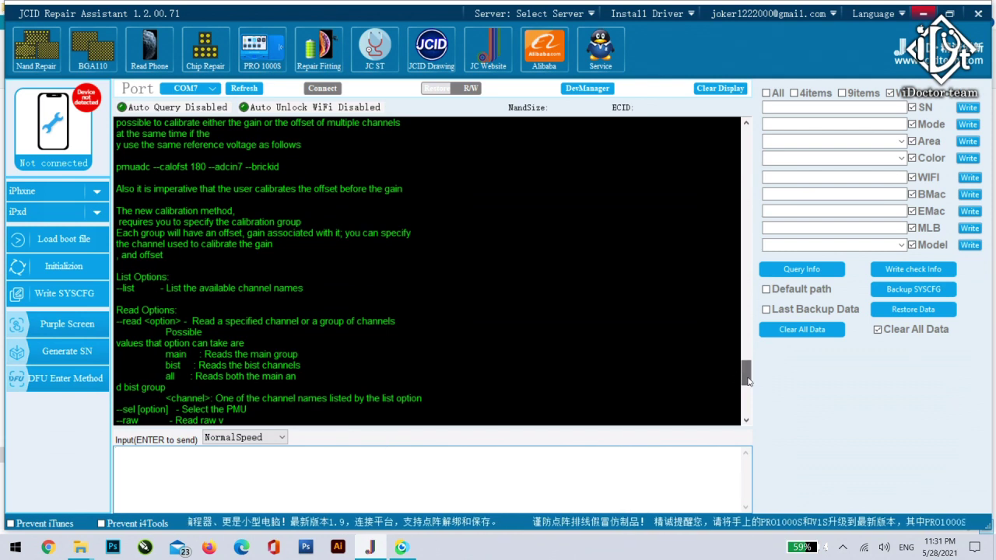
pyautogui.scroll(-1, 175, 332)
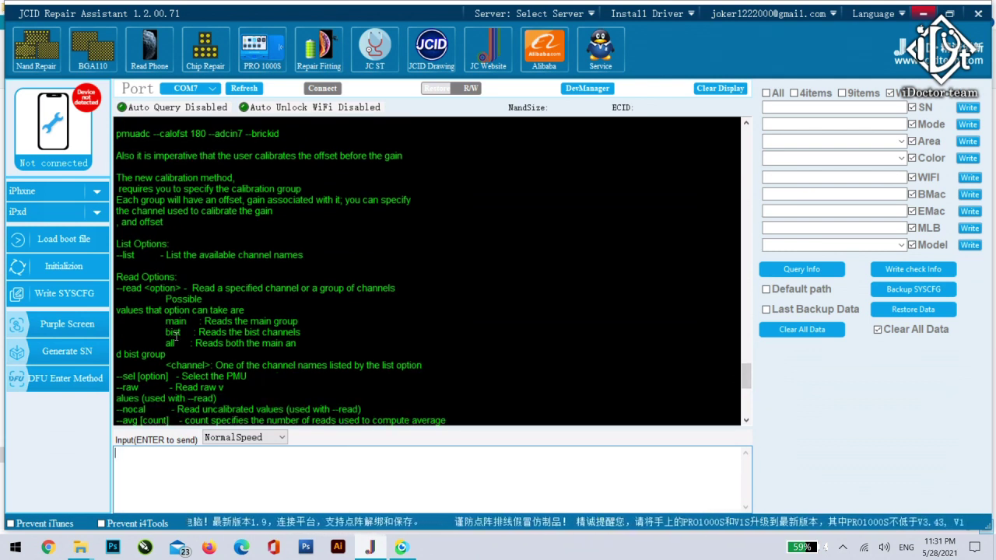
pyautogui.scroll(-1, 176, 336)
pyautogui.scroll(-1, 178, 339)
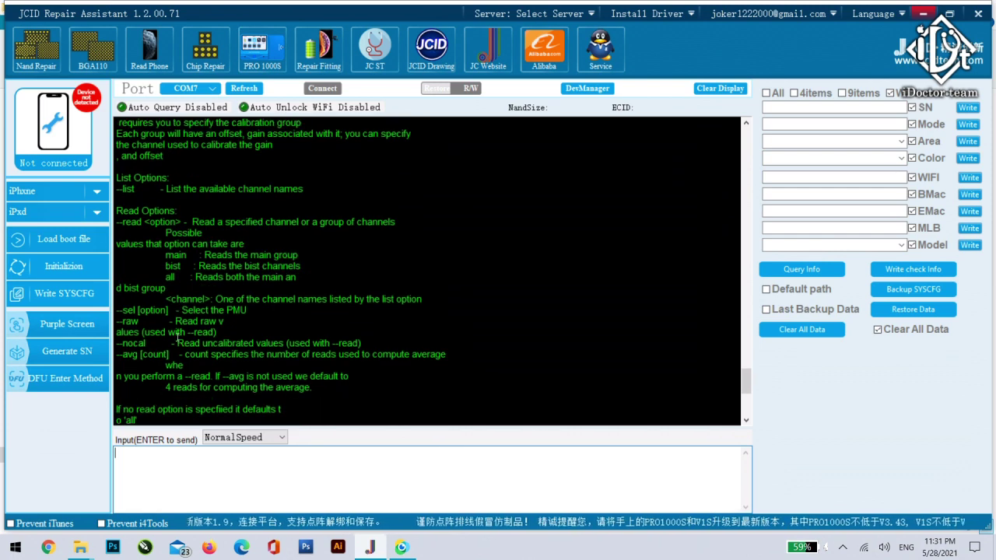
pyautogui.scroll(1, 171, 303)
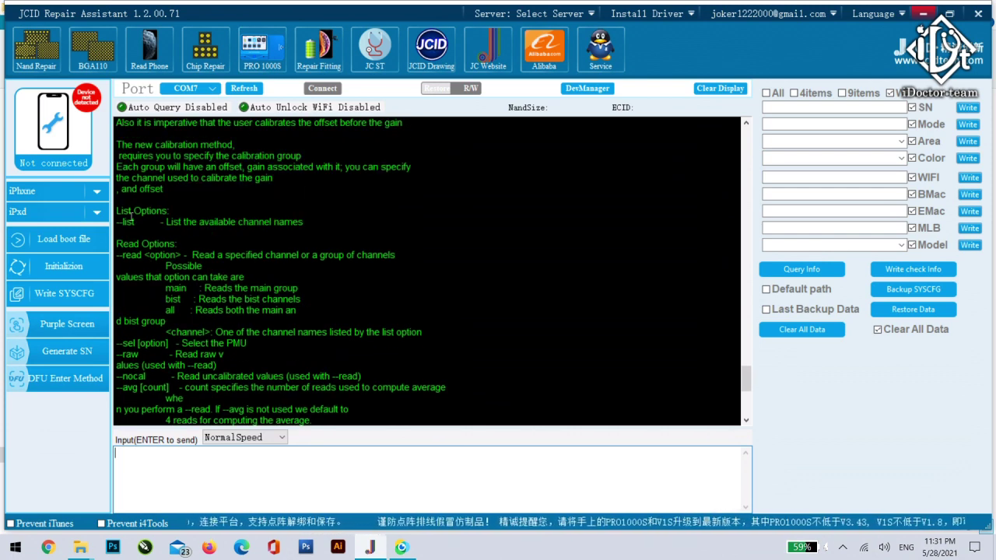
pyautogui.scroll(1, 128, 226)
pyautogui.scroll(-3, 146, 271)
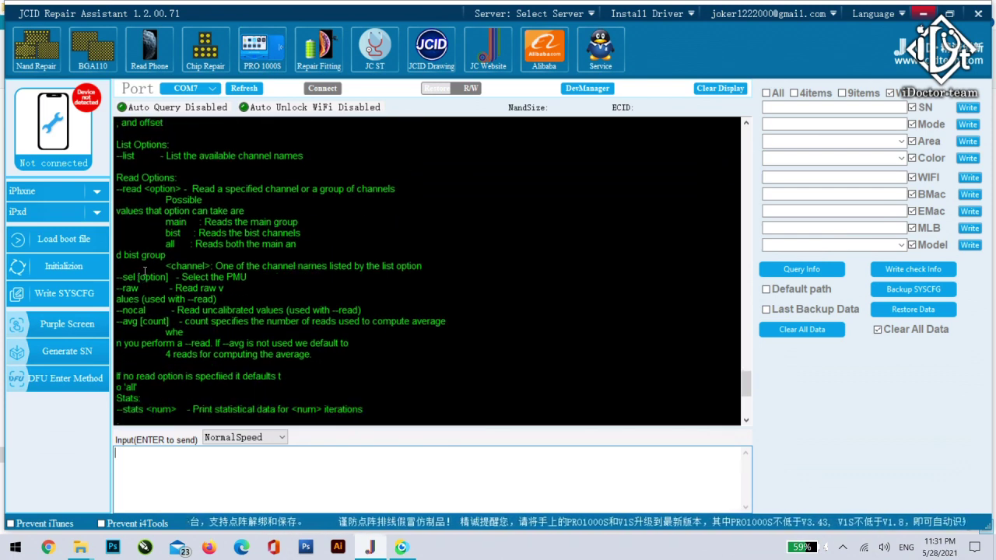
pyautogui.scroll(15, 169, 288)
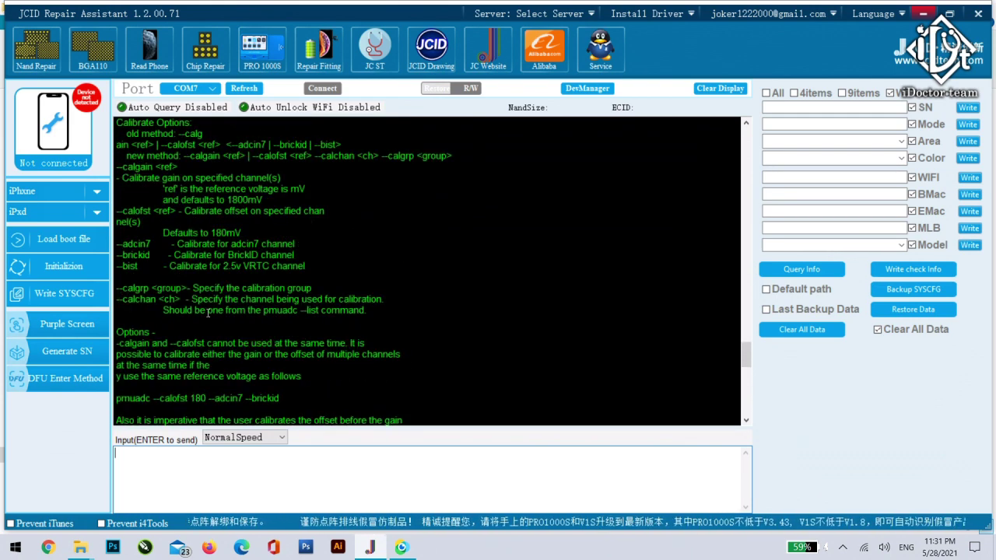
pyautogui.scroll(-5, 188, 300)
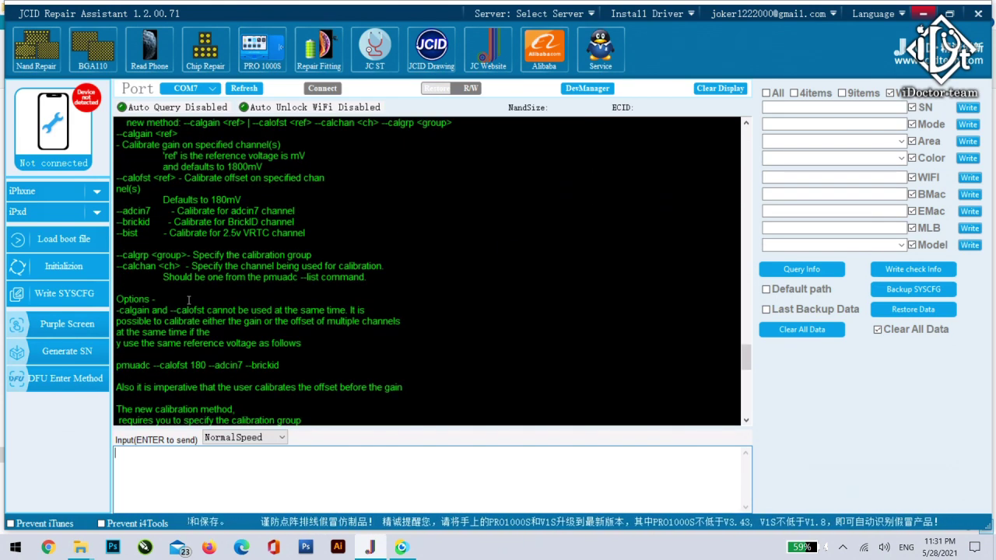
pyautogui.scroll(-1, 167, 321)
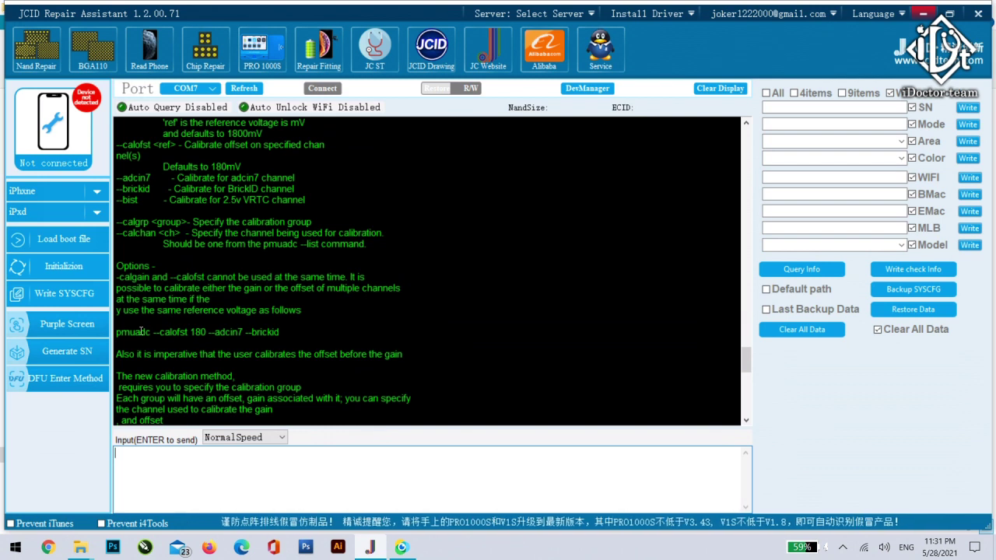
pyautogui.scroll(-3, 140, 331)
pyautogui.scroll(-1, 153, 344)
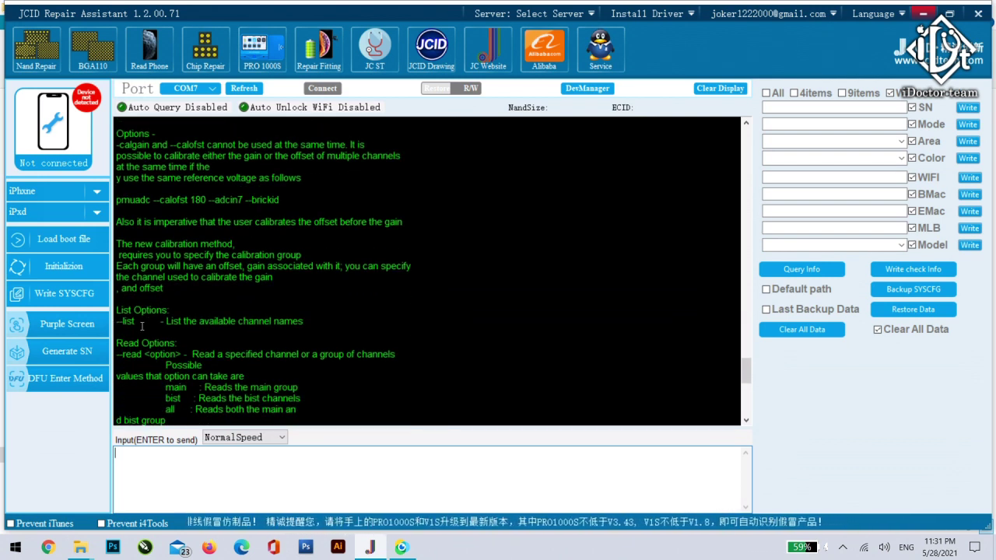
pyautogui.scroll(-1, 142, 327)
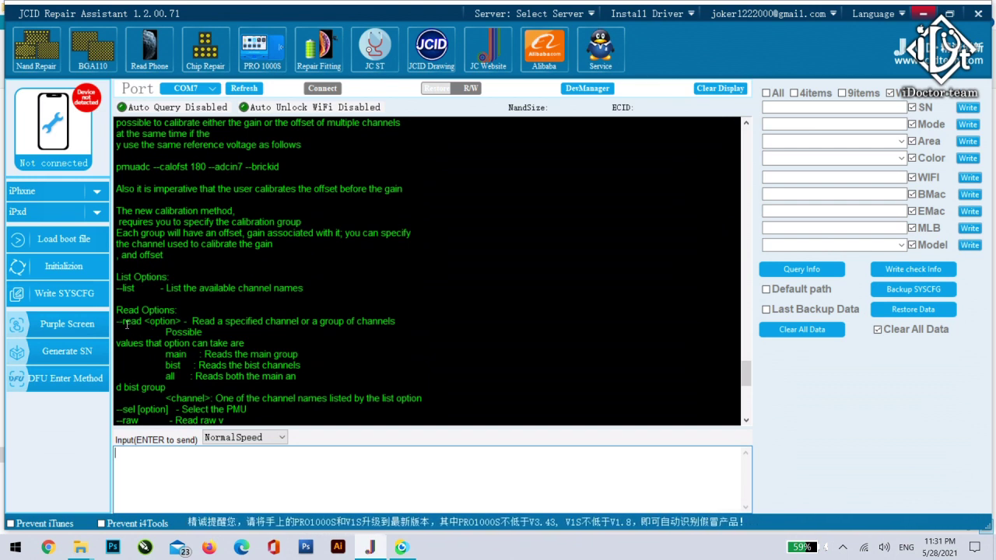
pyautogui.scroll(-1, 126, 323)
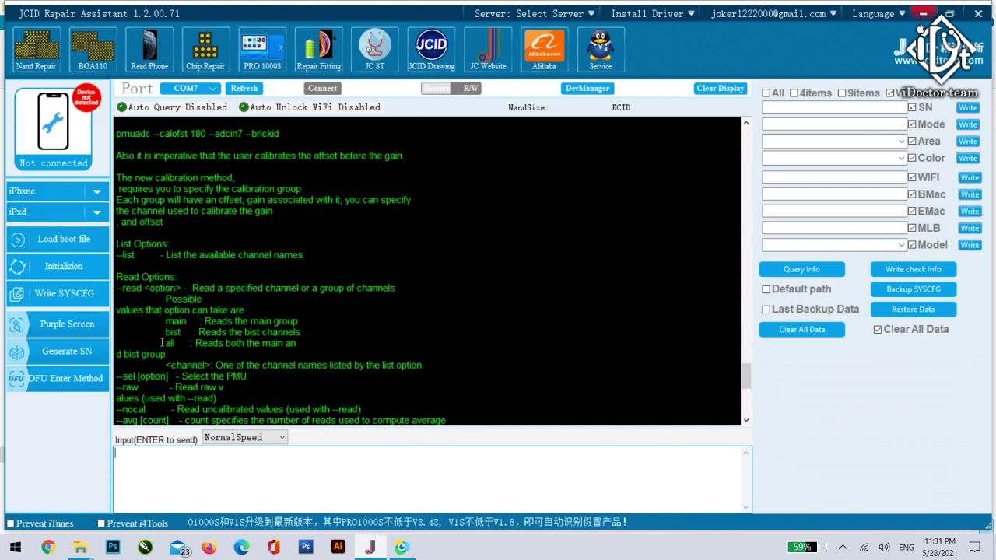
pyautogui.moveTo(162, 343); pyautogui.dragTo(311, 344)
# Step: Run 'pmuadc --read' to read the PMU ADC channels
pyautogui.click(265, 466)
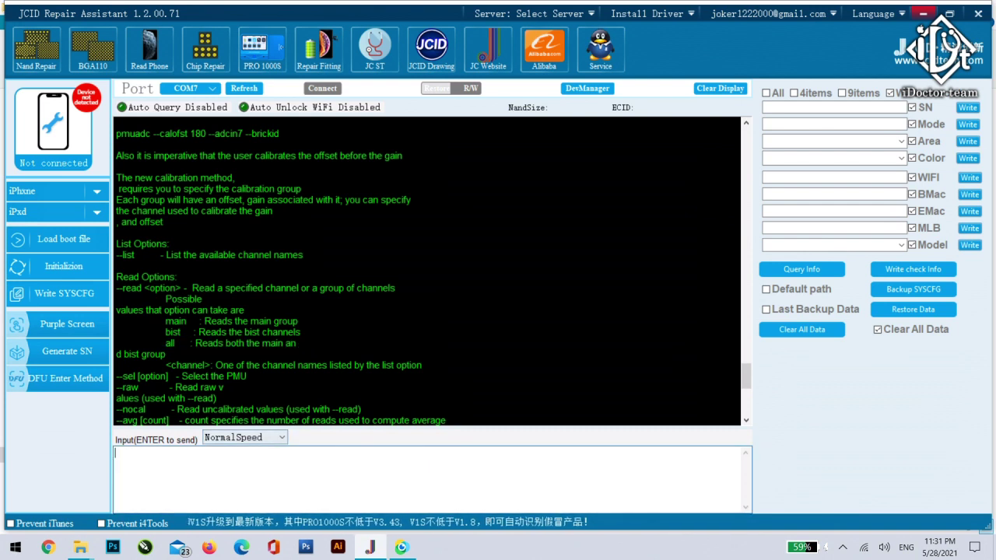
pyautogui.write('pmuadc --')
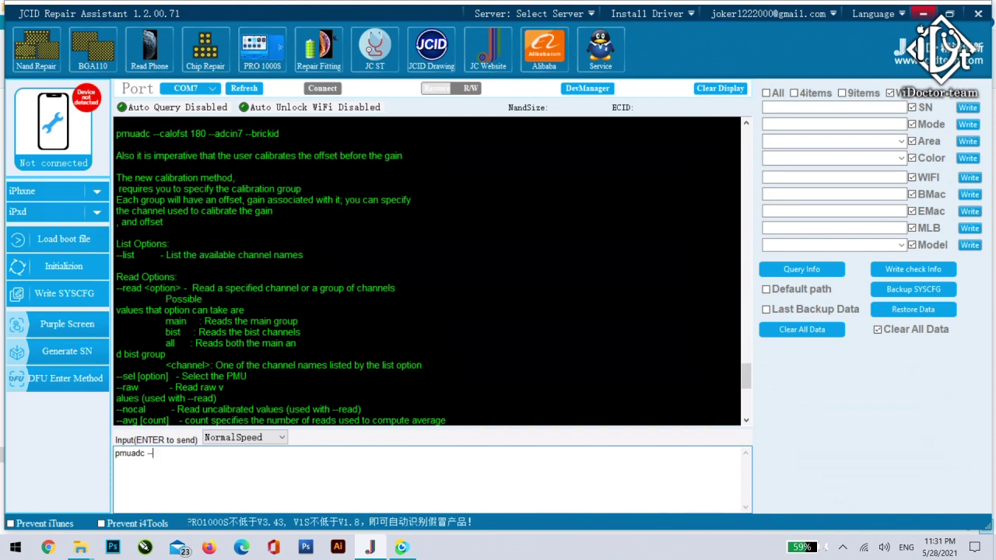
pyautogui.write('read all')
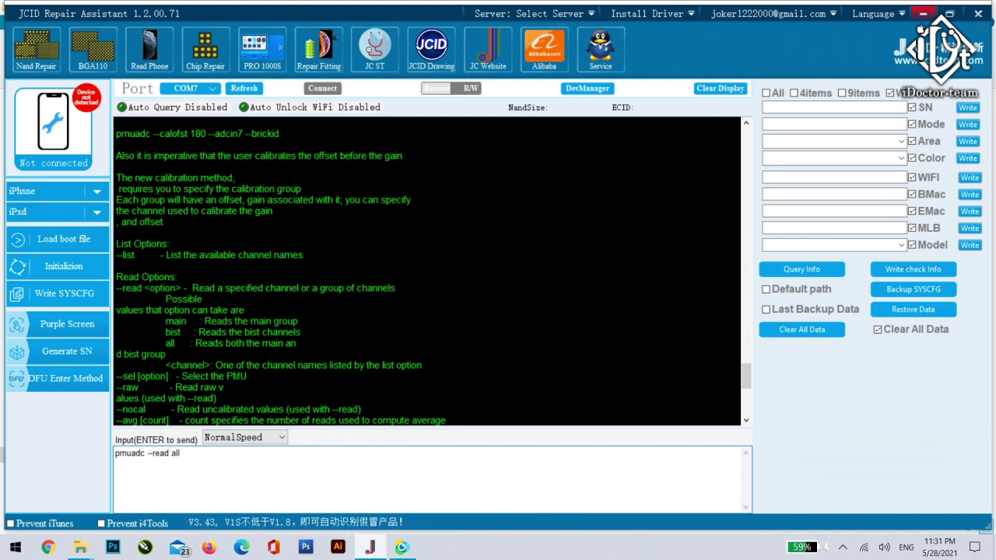
pyautogui.press('Return')
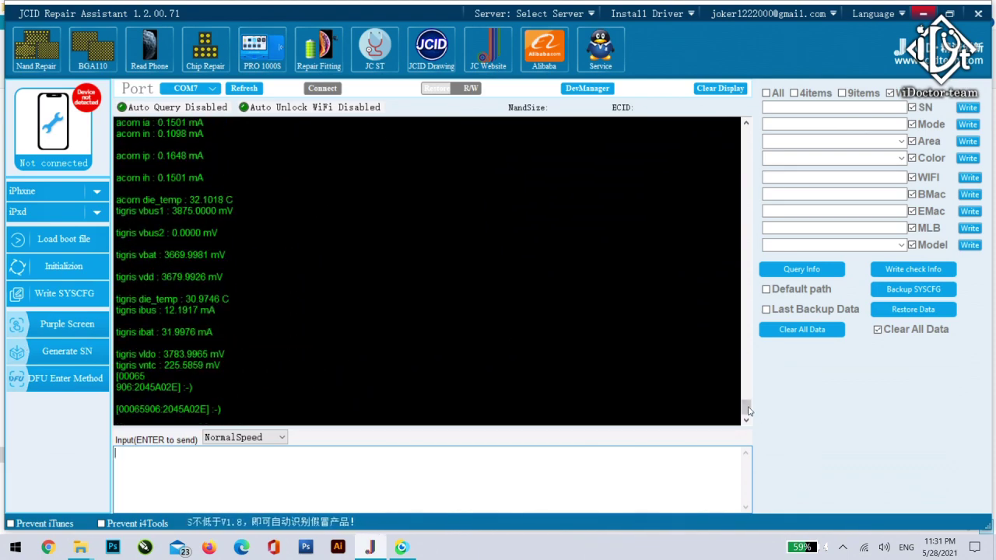
# Step: Scroll to the ibuck and BIST buck readings and mark the buck0 903.0219 mV value
pyautogui.moveTo(746, 407); pyautogui.dragTo(745, 313)
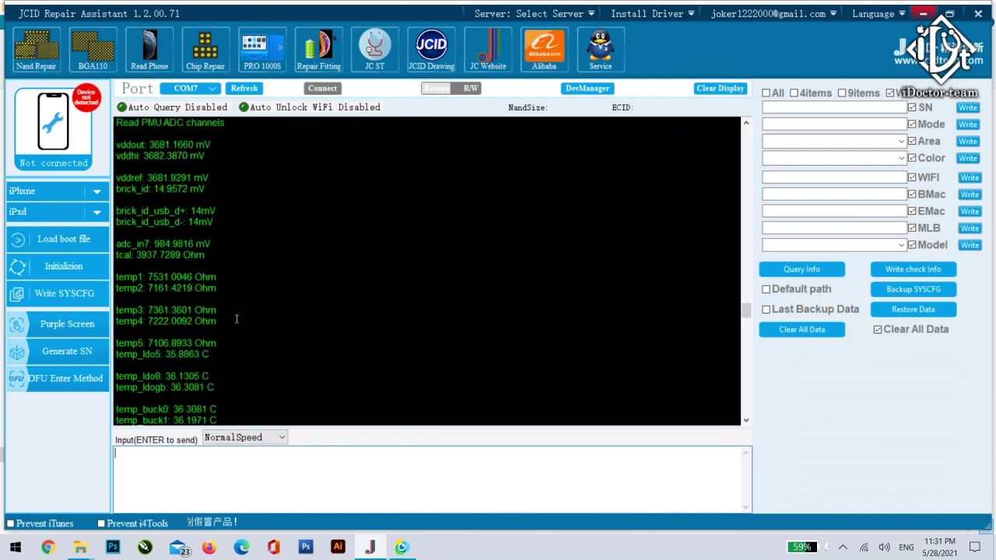
pyautogui.scroll(-5, 209, 272)
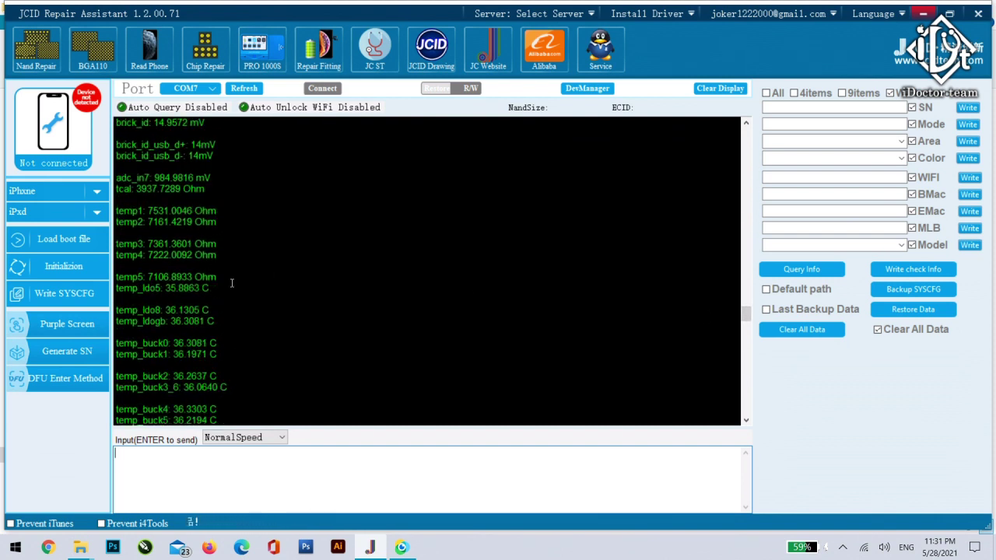
pyautogui.scroll(-5, 231, 283)
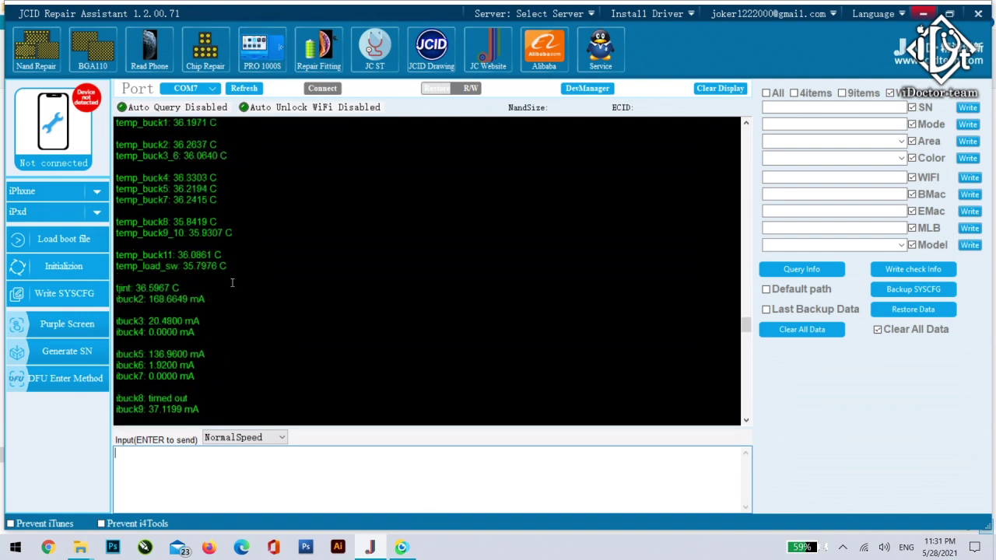
pyautogui.scroll(-3, 177, 311)
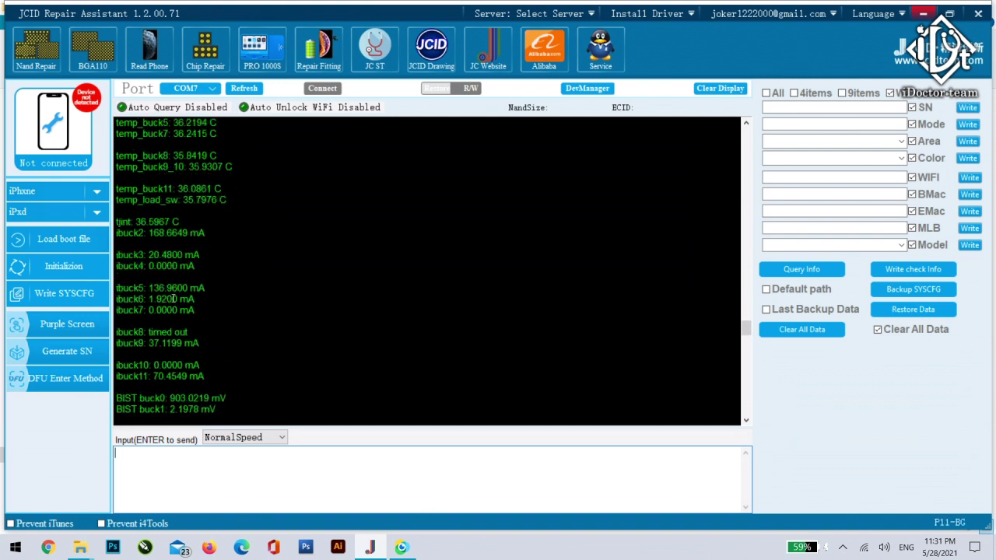
pyautogui.scroll(-1, 177, 314)
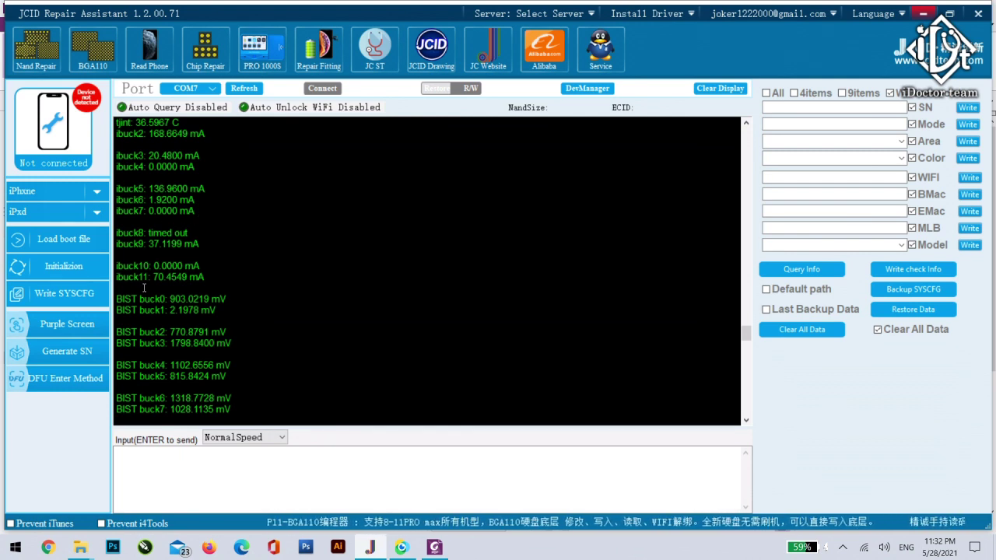
pyautogui.moveTo(117, 299); pyautogui.dragTo(222, 299)
pyautogui.click(170, 298)
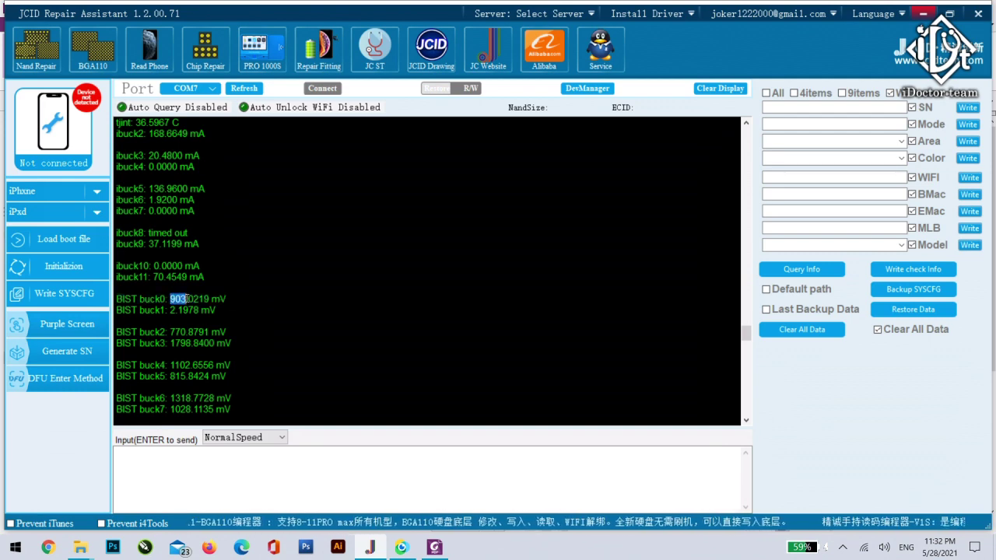
# Step: In Foxit, show the extracted buck-converter pages zoomed in twice and panned to U2700
pyautogui.click(440, 549)
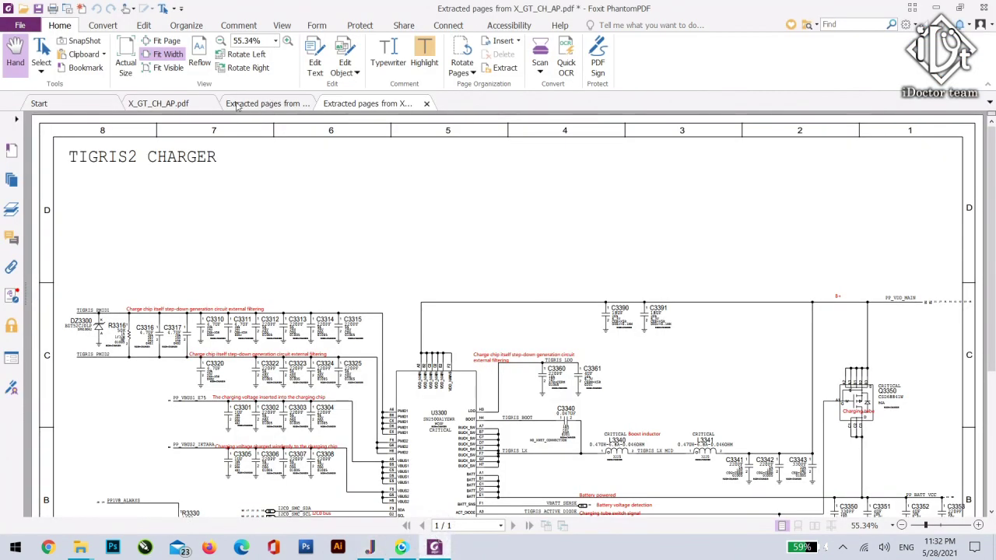
pyautogui.click(154, 108)
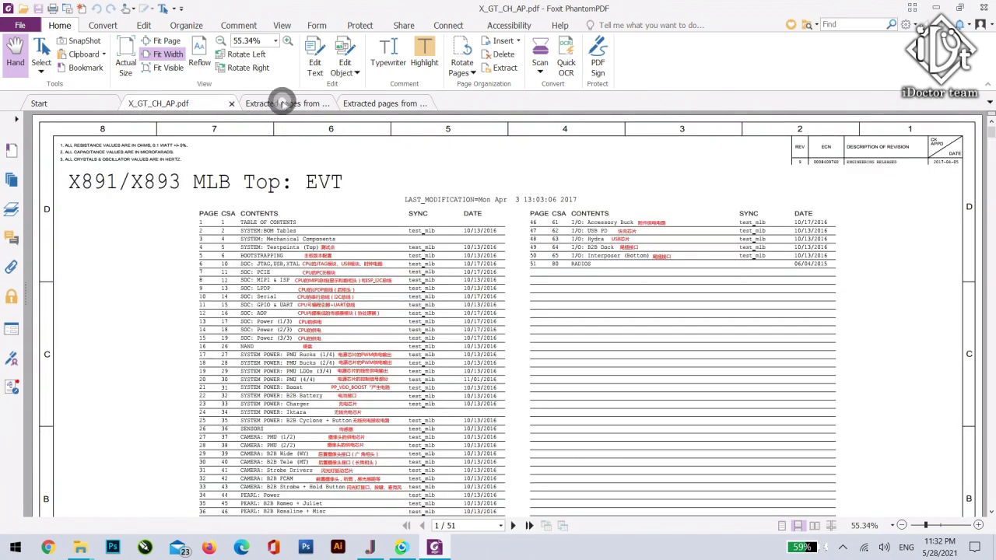
pyautogui.click(285, 109)
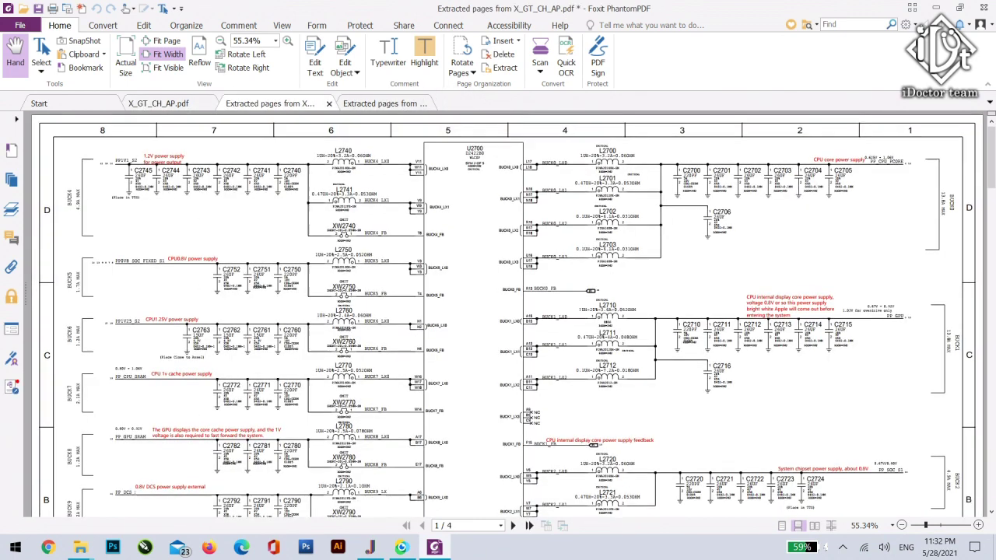
pyautogui.click(287, 41)
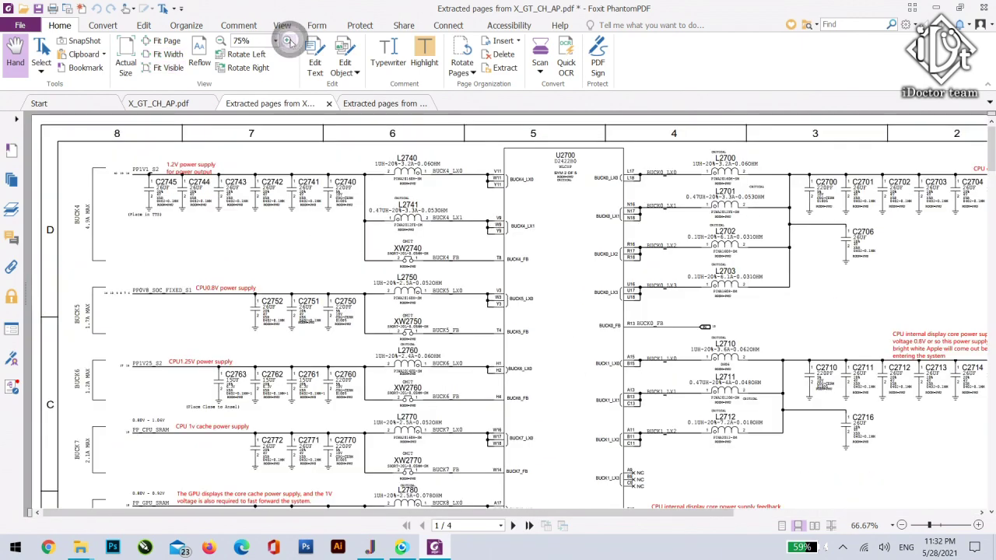
pyautogui.click(287, 40)
pyautogui.moveTo(886, 282); pyautogui.dragTo(218, 257)
pyautogui.hscroll(5, 507, 311)
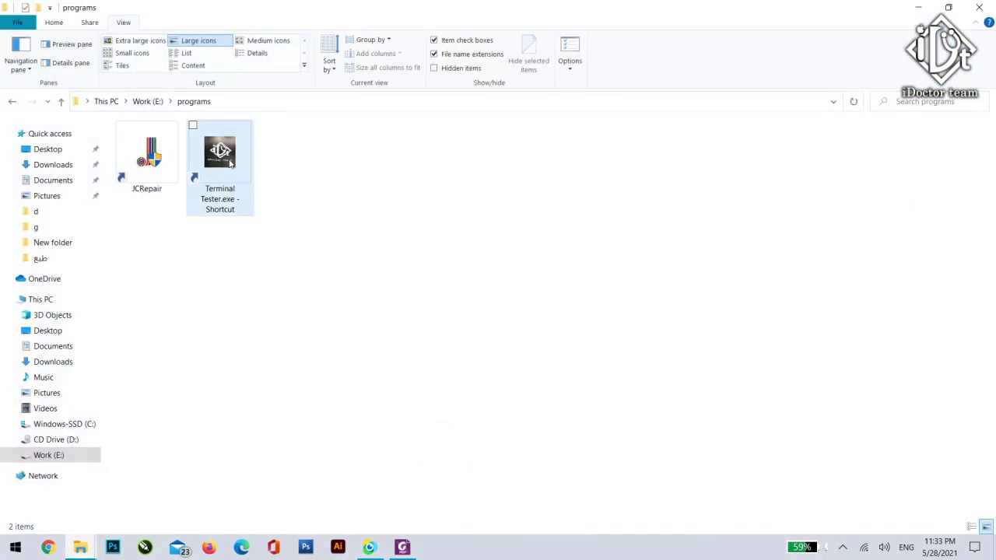
# Step: Launch iDoctor Terminal Tester from its shortcut in the programs folder on drive E:
pyautogui.doubleClick(230, 161)
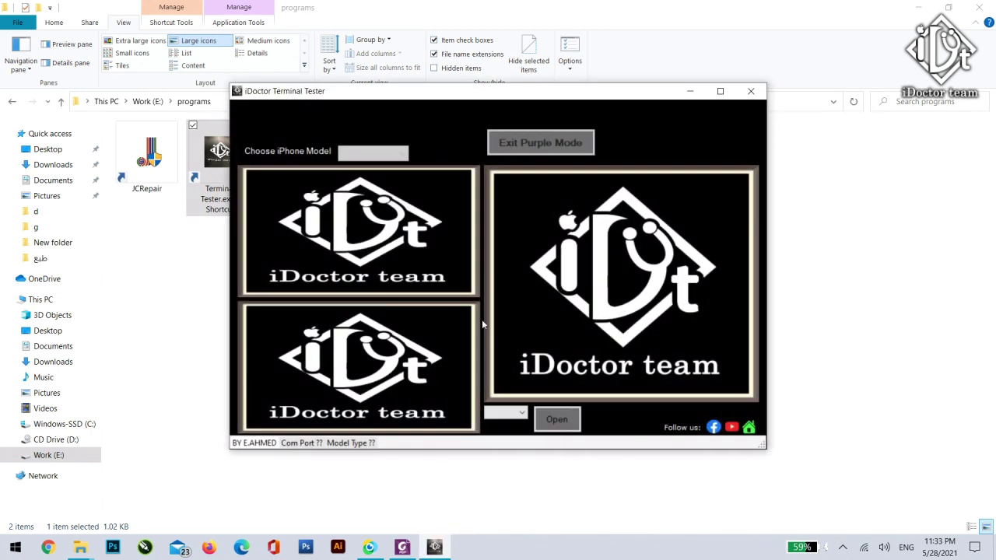
# Step: Maximize the tester, open port COM7, and set the phone model to IPHONE X
pyautogui.click(720, 91)
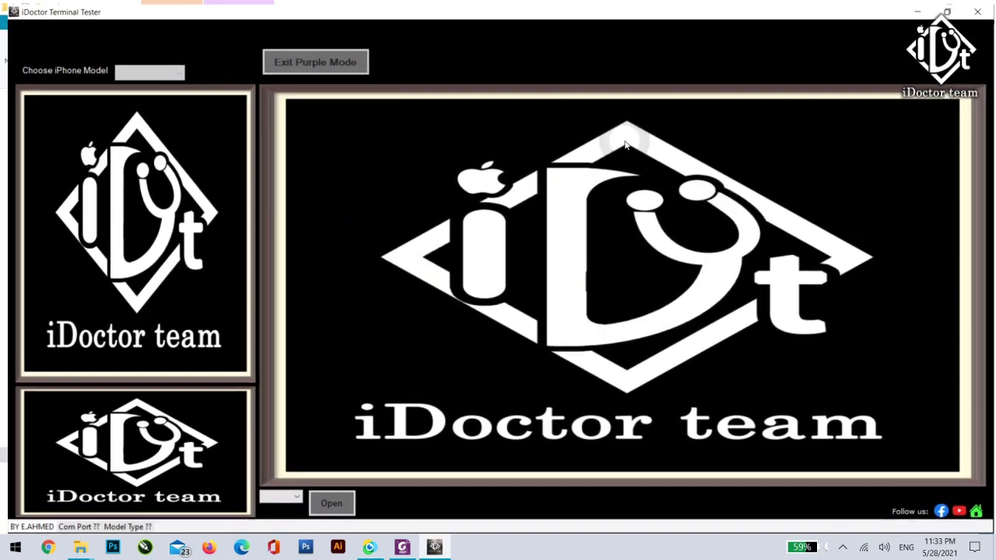
pyautogui.click(293, 498)
pyautogui.click(281, 512)
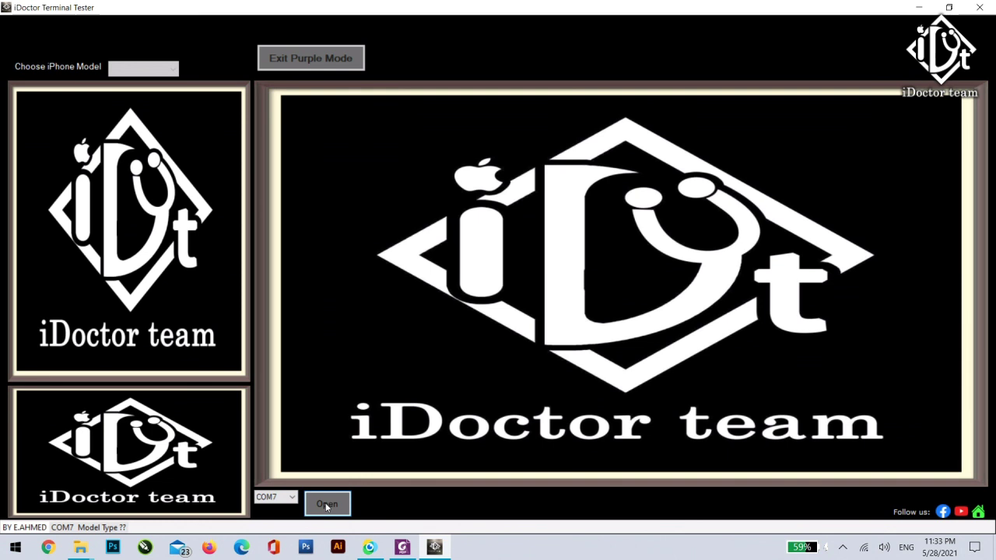
pyautogui.click(326, 504)
pyautogui.click(172, 70)
pyautogui.click(142, 169)
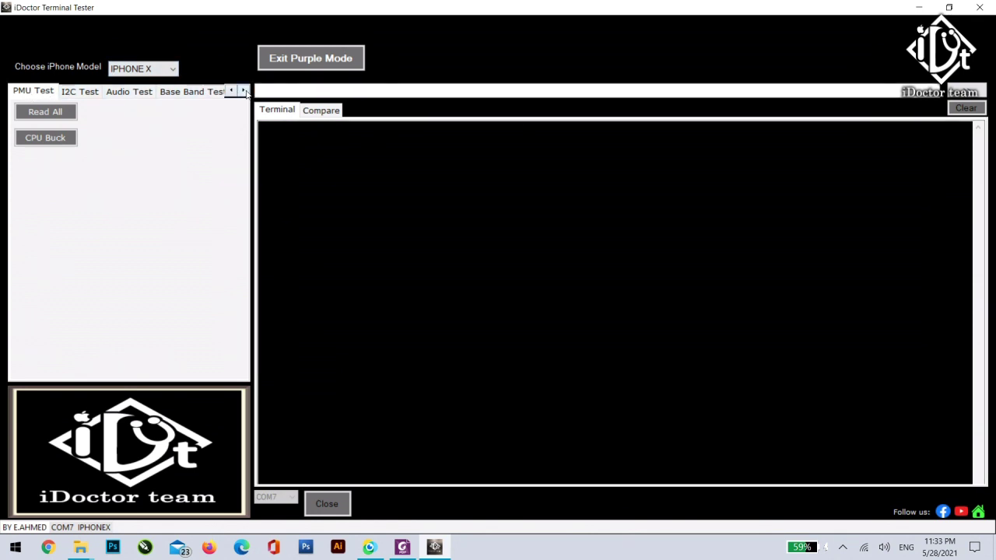
pyautogui.click(243, 90)
pyautogui.click(244, 90)
pyautogui.click(244, 90)
pyautogui.click(244, 90)
pyautogui.click(243, 90)
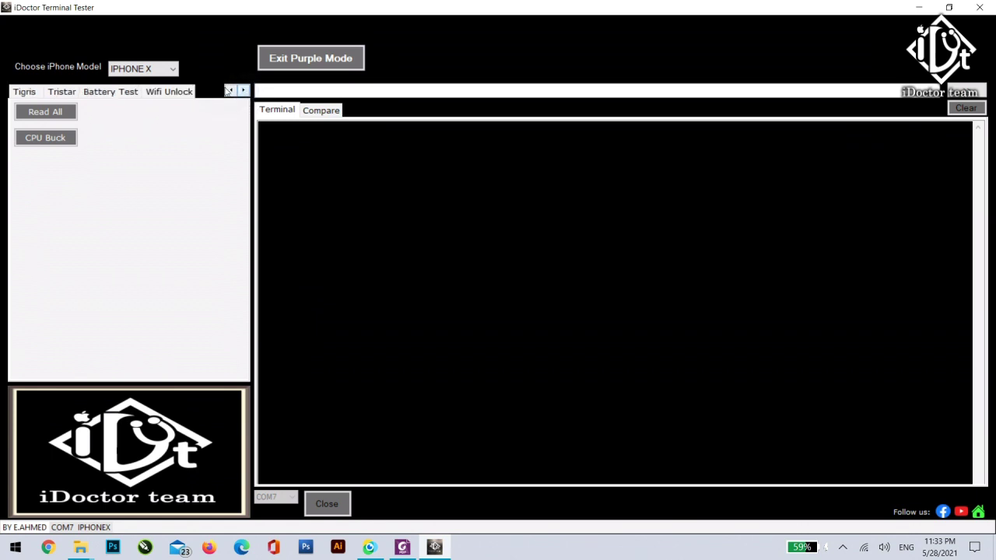
pyautogui.click(230, 91)
pyautogui.click(230, 90)
pyautogui.click(230, 90)
pyautogui.click(230, 90)
pyautogui.click(230, 90)
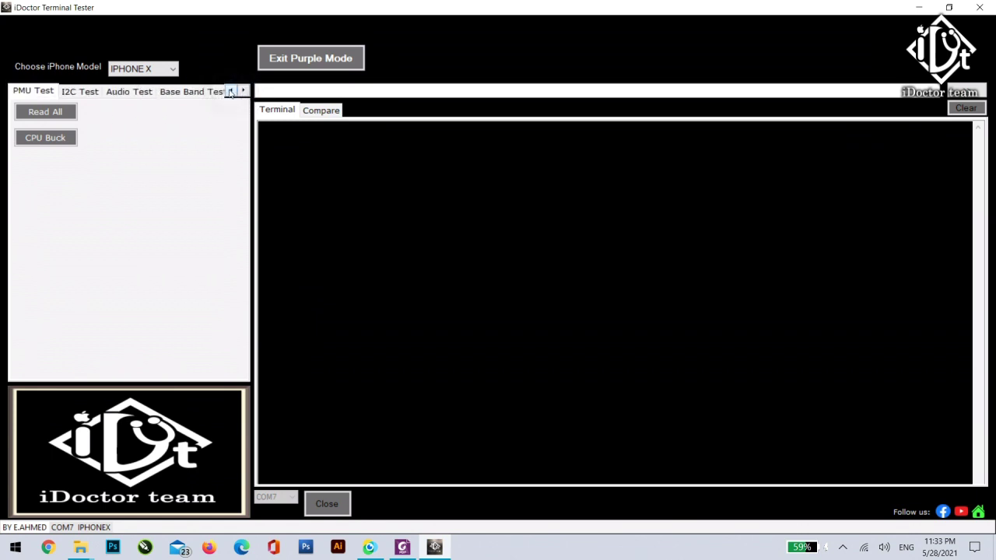
pyautogui.click(404, 90)
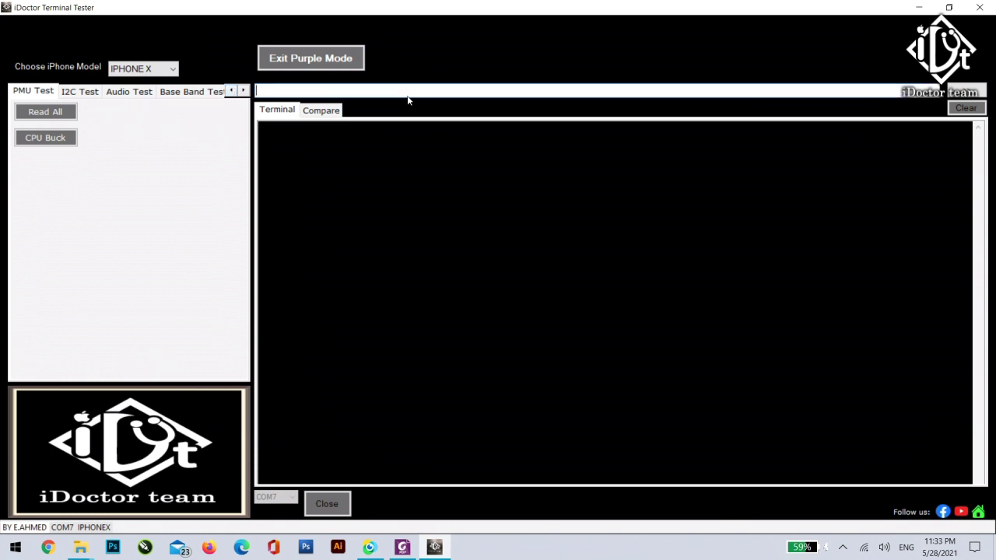
pyautogui.write('help')
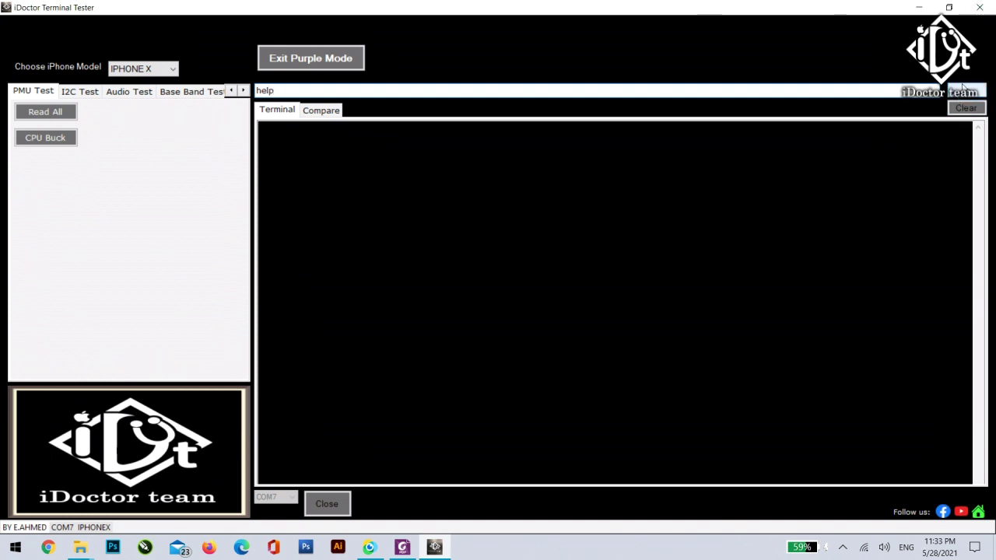
pyautogui.click(963, 91)
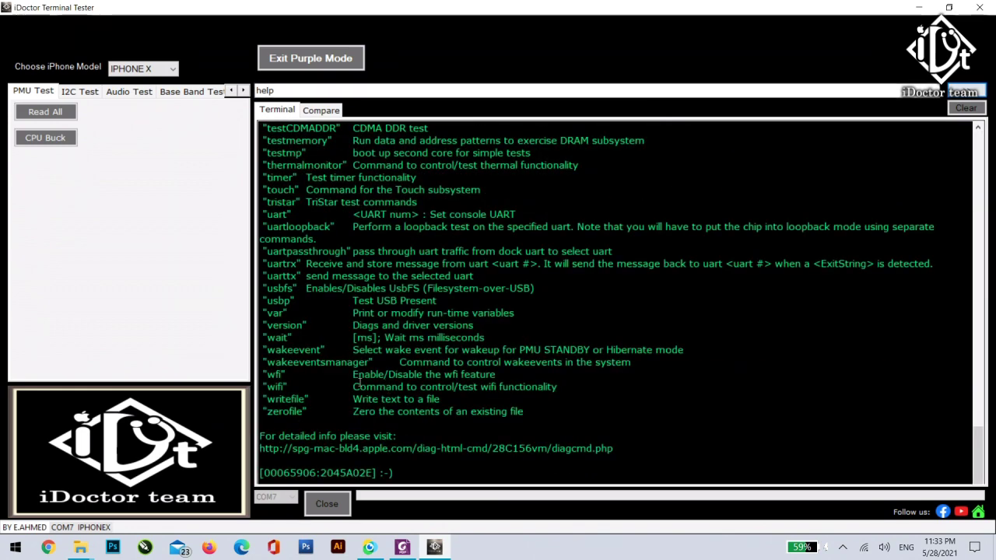
pyautogui.scroll(10, 290, 249)
pyautogui.scroll(7, 290, 249)
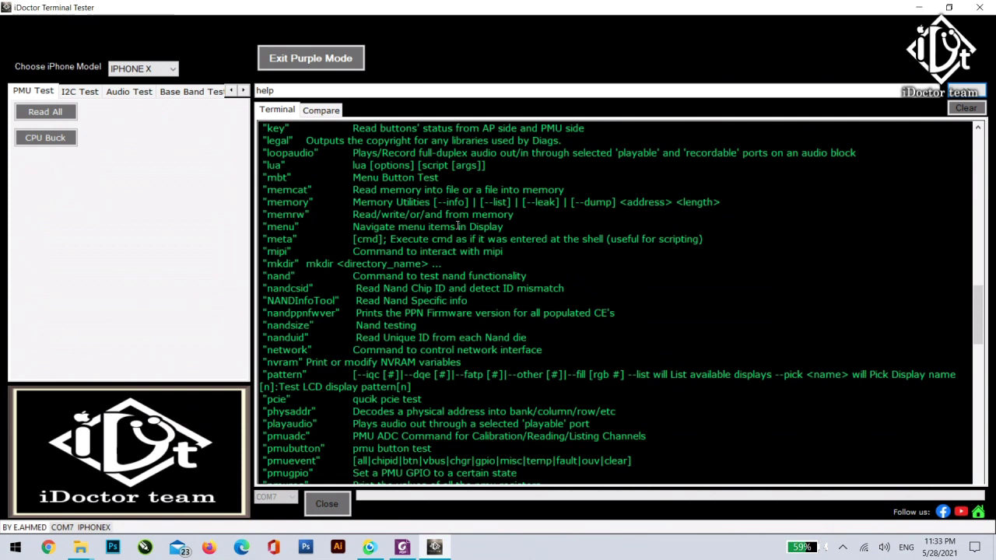
pyautogui.click(965, 108)
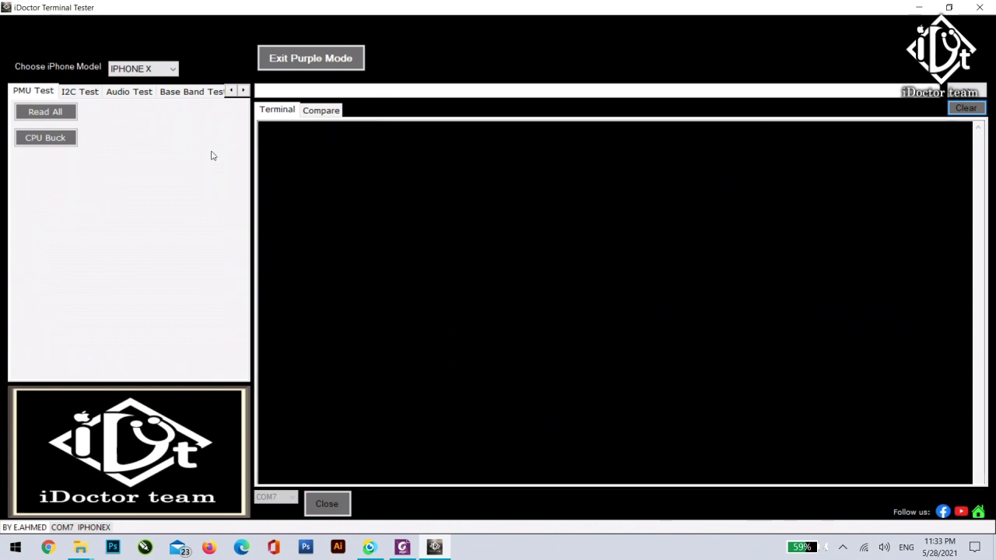
# Step: Run Read All on the PMU Test tab, dismiss the completion message, and review the readings
pyautogui.click(46, 113)
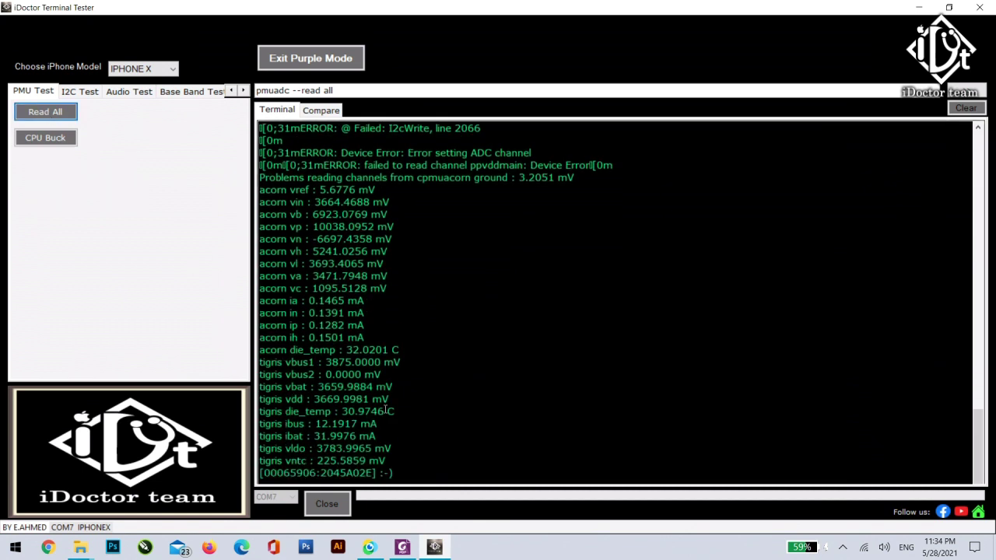
pyautogui.click(380, 421)
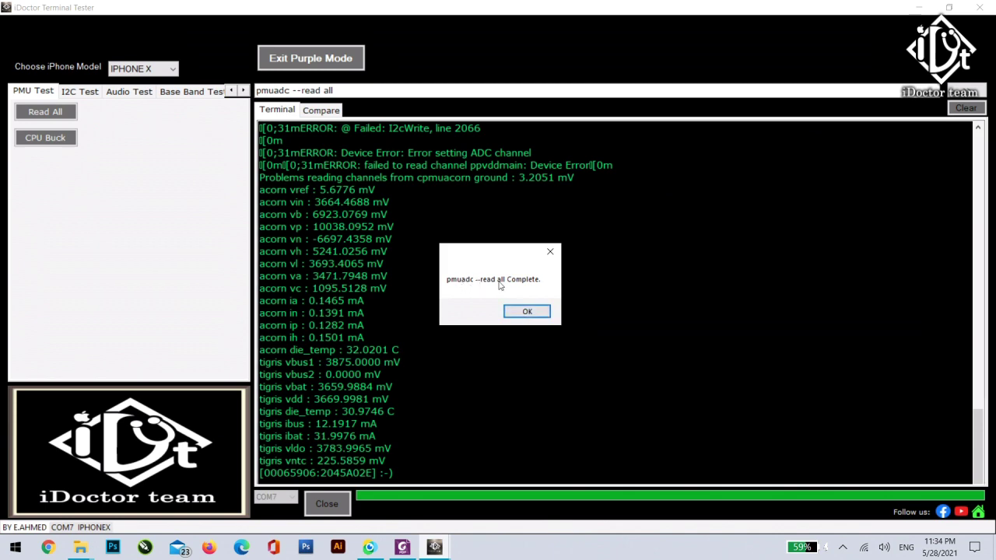
pyautogui.click(527, 311)
pyautogui.scroll(15, 418, 327)
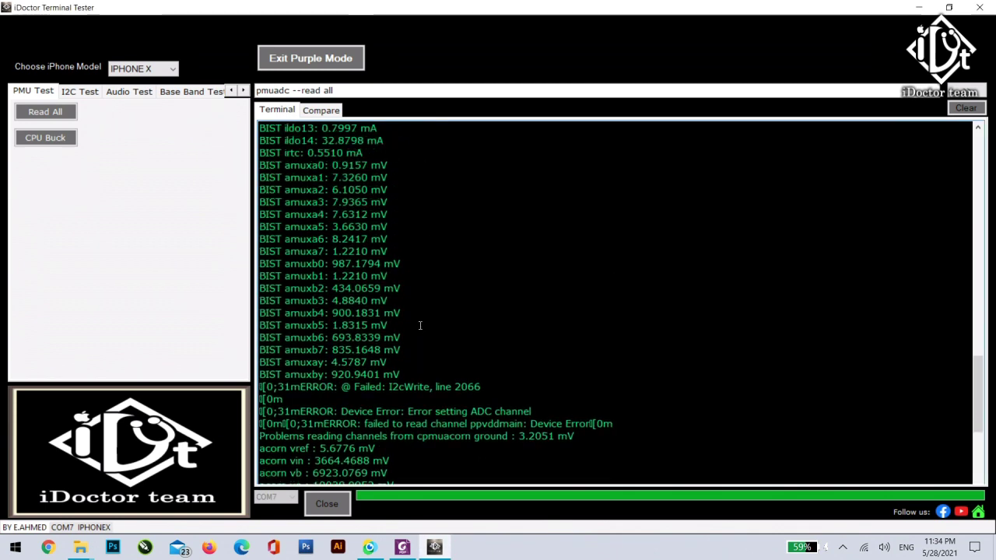
pyautogui.scroll(11, 419, 327)
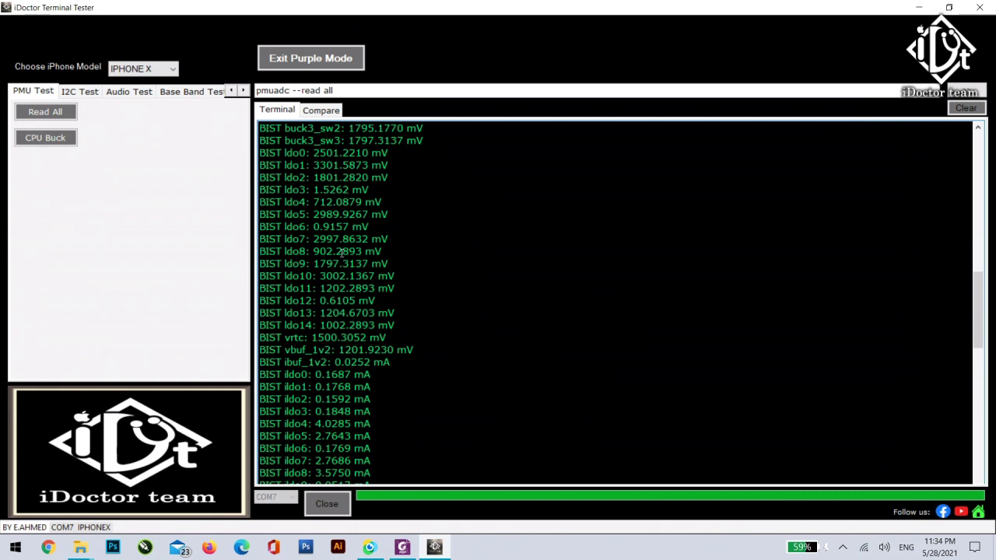
pyautogui.scroll(-20, 376, 236)
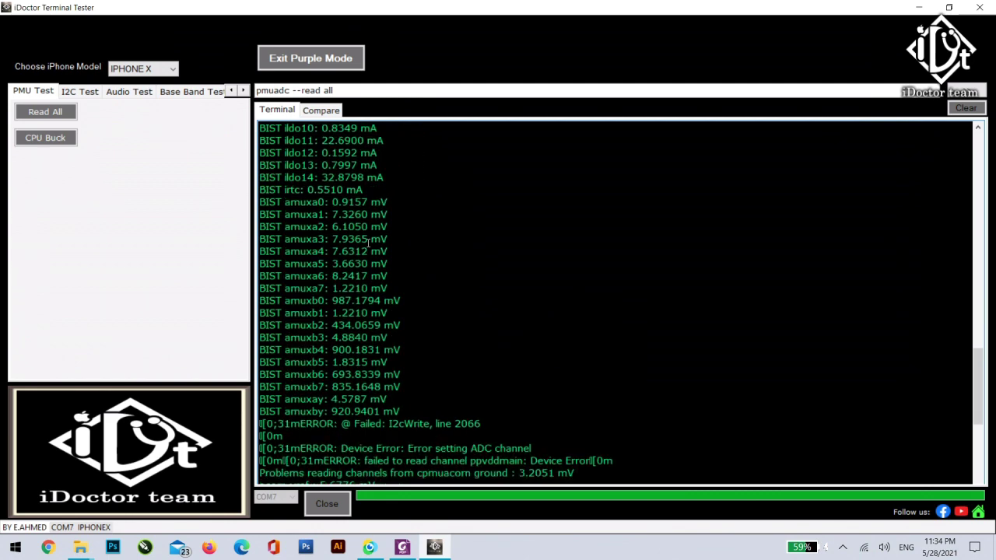
# Step: Switch to the Compare view and scroll through the pmuadc comparison readings
pyautogui.click(323, 113)
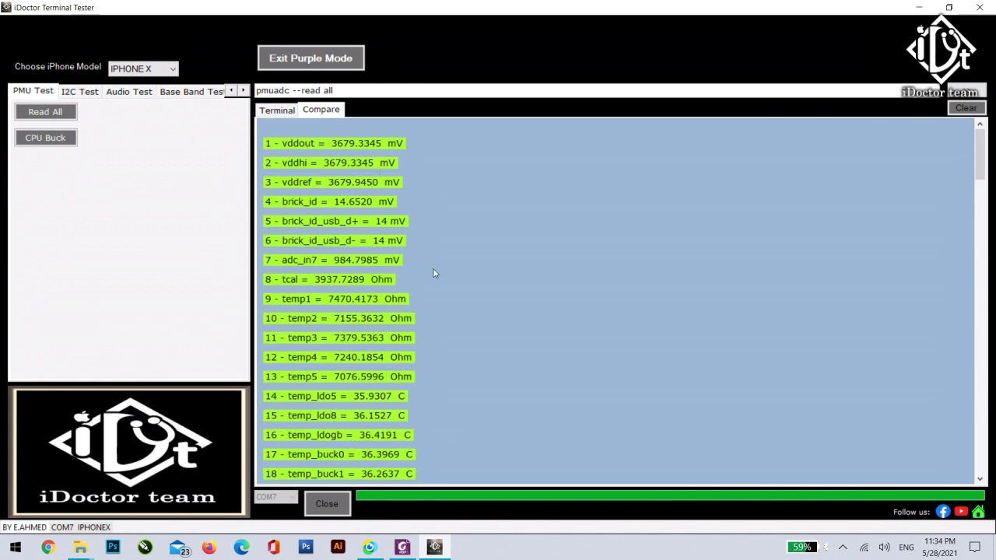
pyautogui.scroll(-6, 354, 202)
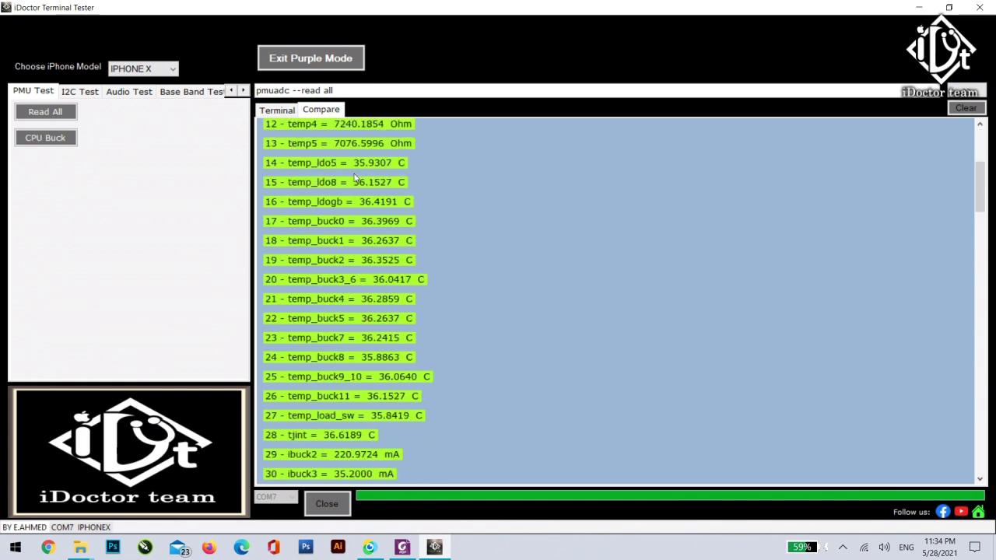
pyautogui.scroll(6, 342, 290)
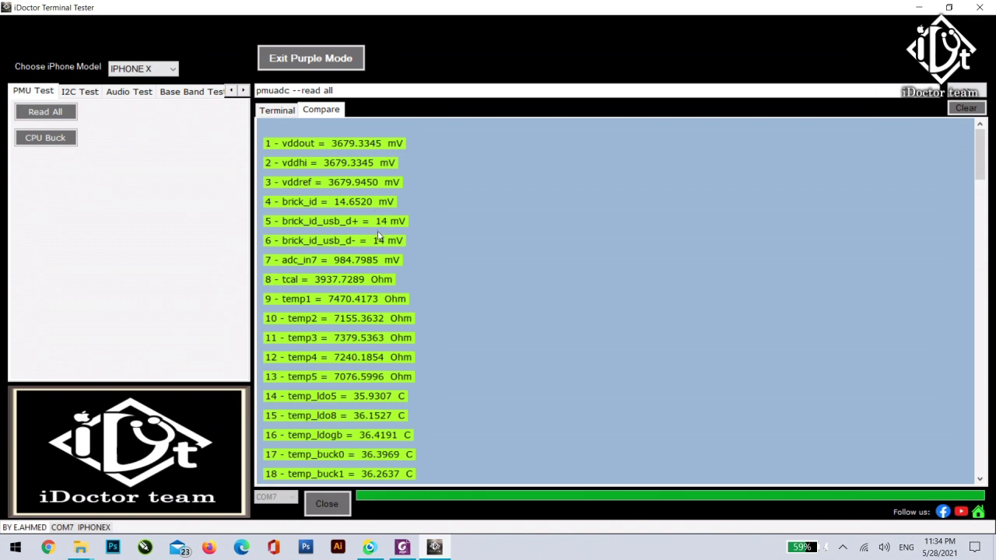
pyautogui.scroll(-8, 378, 236)
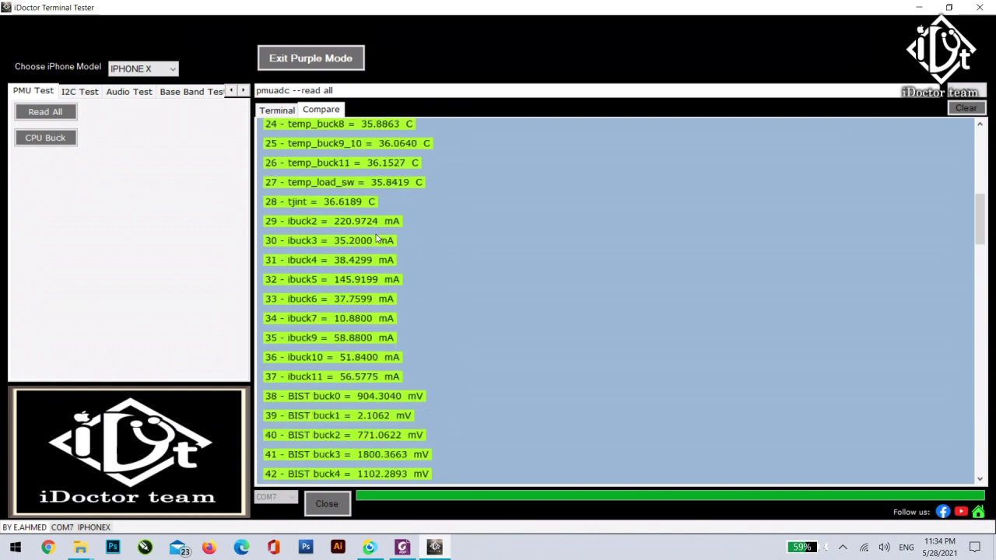
pyautogui.scroll(8, 377, 238)
pyautogui.scroll(-8, 347, 305)
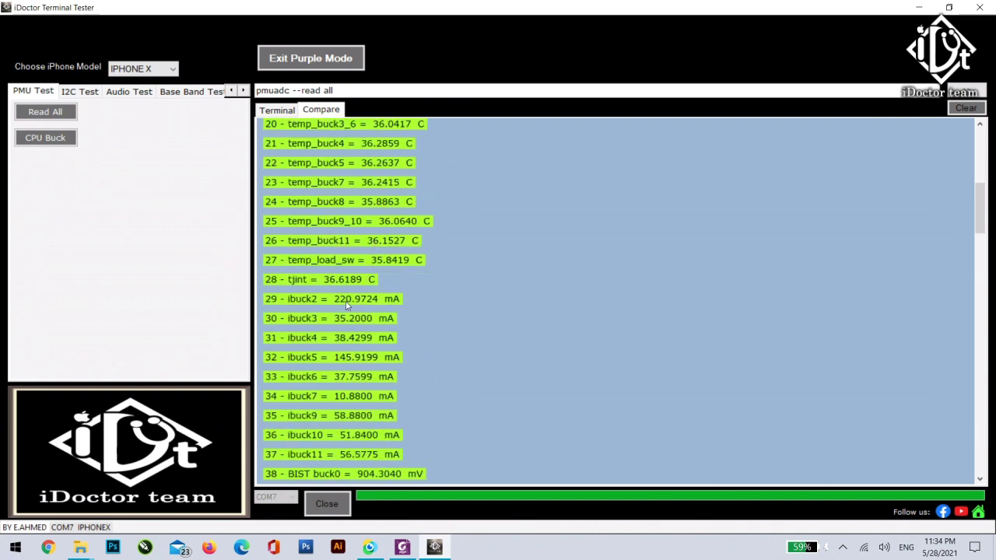
pyautogui.scroll(-1, 347, 305)
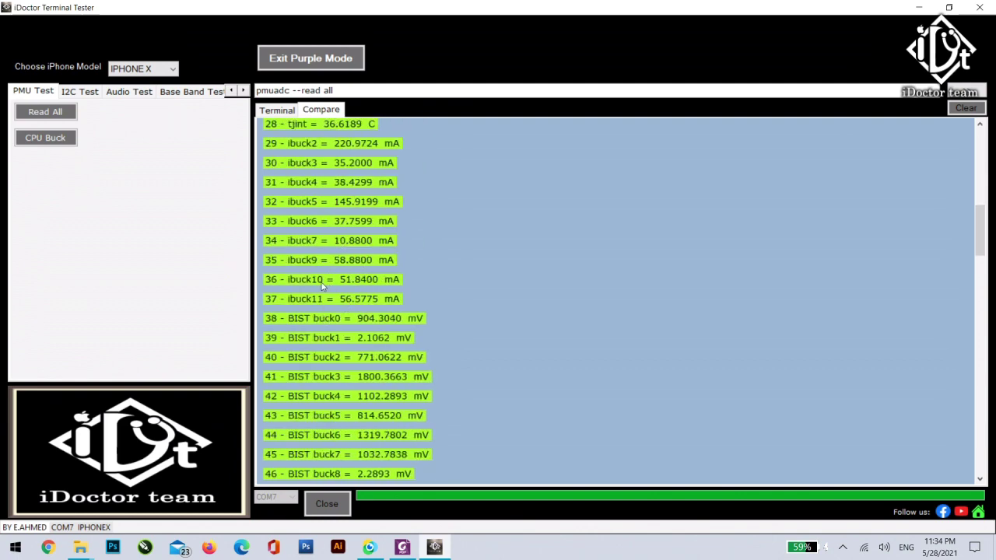
pyautogui.scroll(-1, 366, 309)
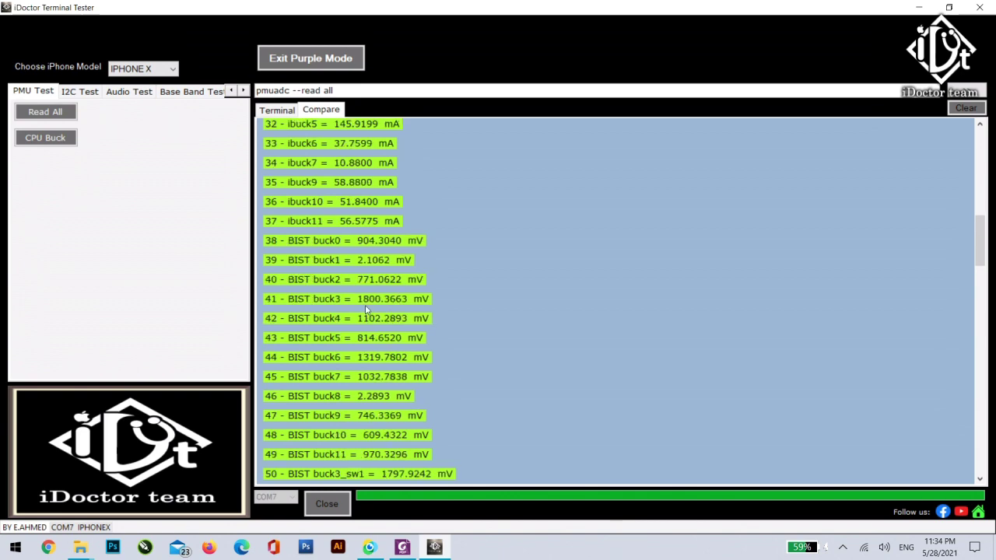
pyautogui.scroll(-15, 366, 311)
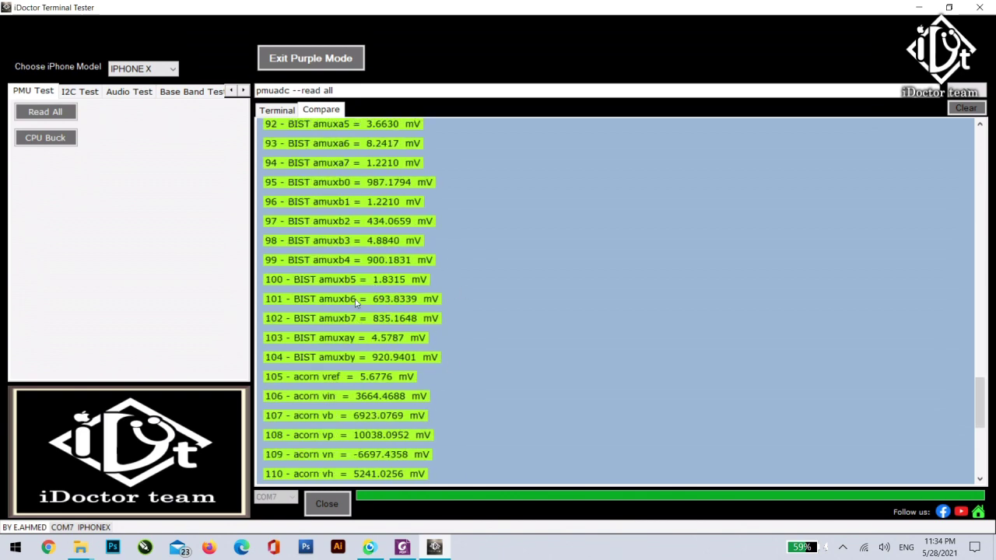
# Step: Show the reference image for BIST amuxb6, dismiss its path message, and recheck the list
pyautogui.click(362, 305)
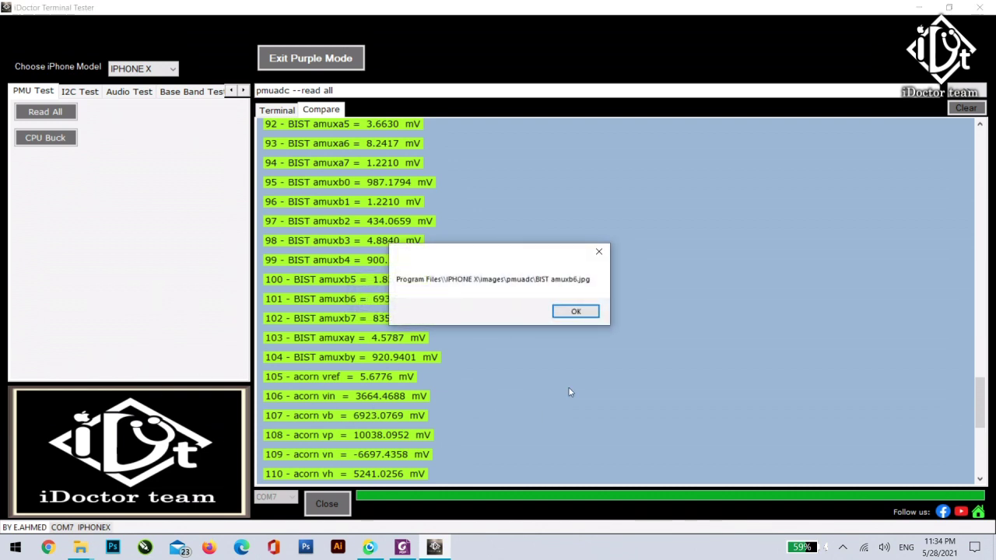
pyautogui.click(576, 311)
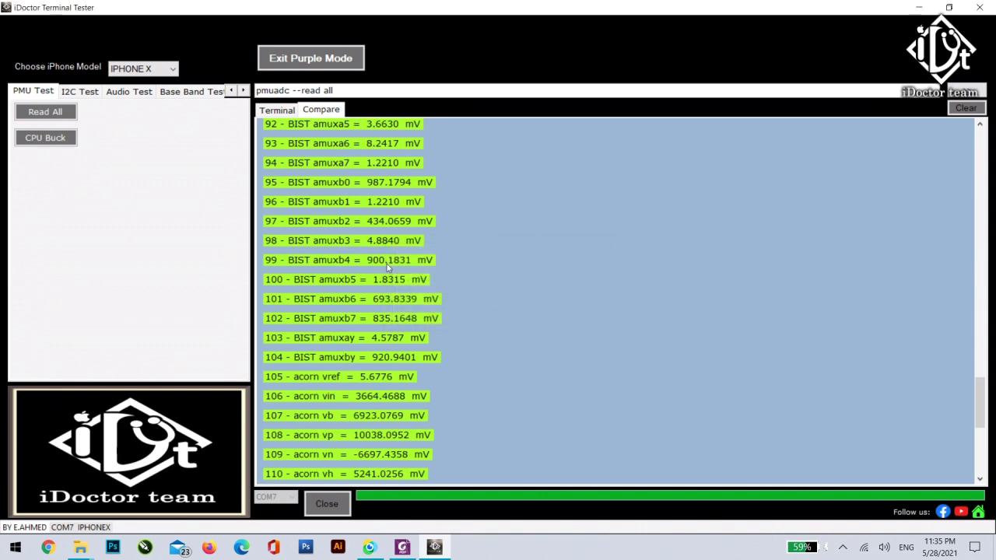
pyautogui.scroll(20, 391, 267)
pyautogui.scroll(9, 391, 267)
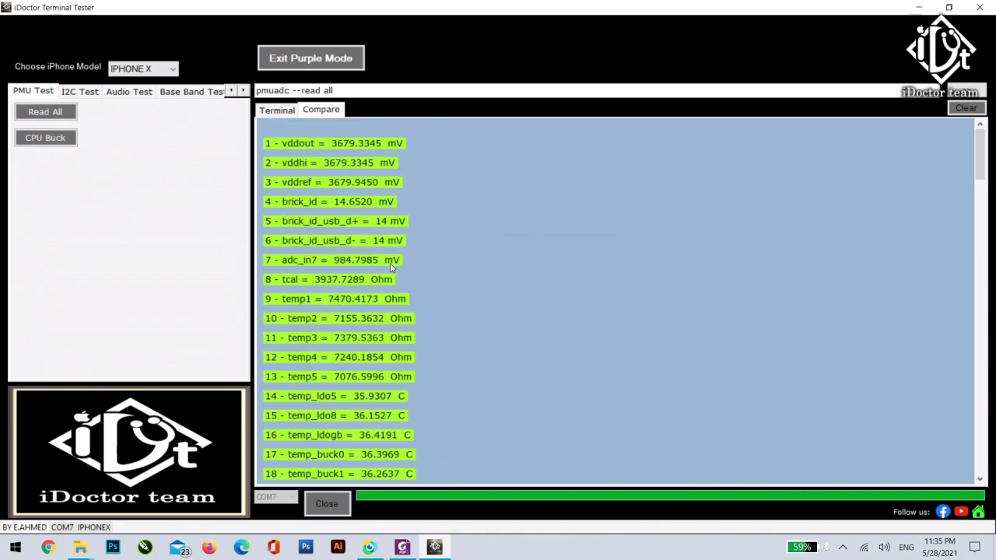
pyautogui.scroll(-20, 391, 267)
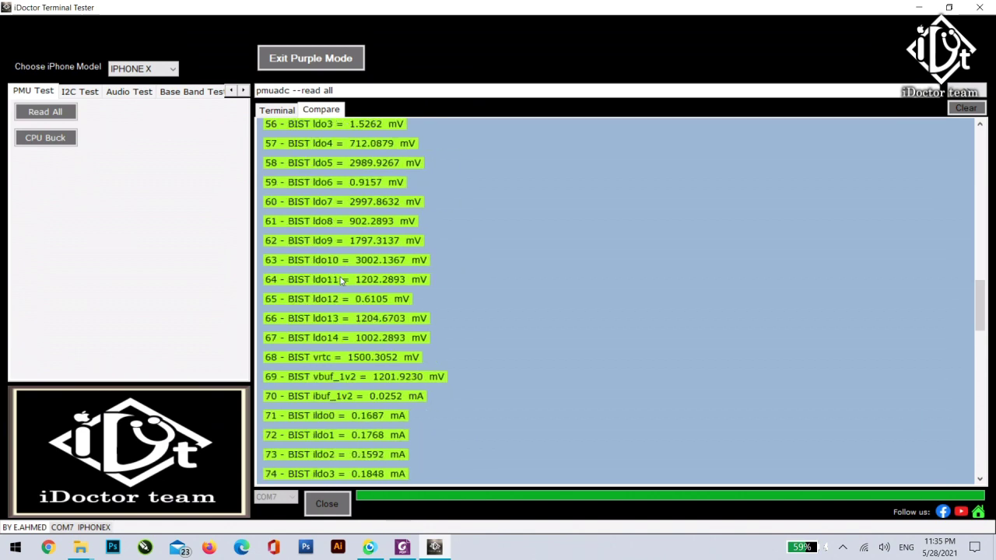
pyautogui.scroll(-3, 341, 281)
pyautogui.scroll(9, 269, 253)
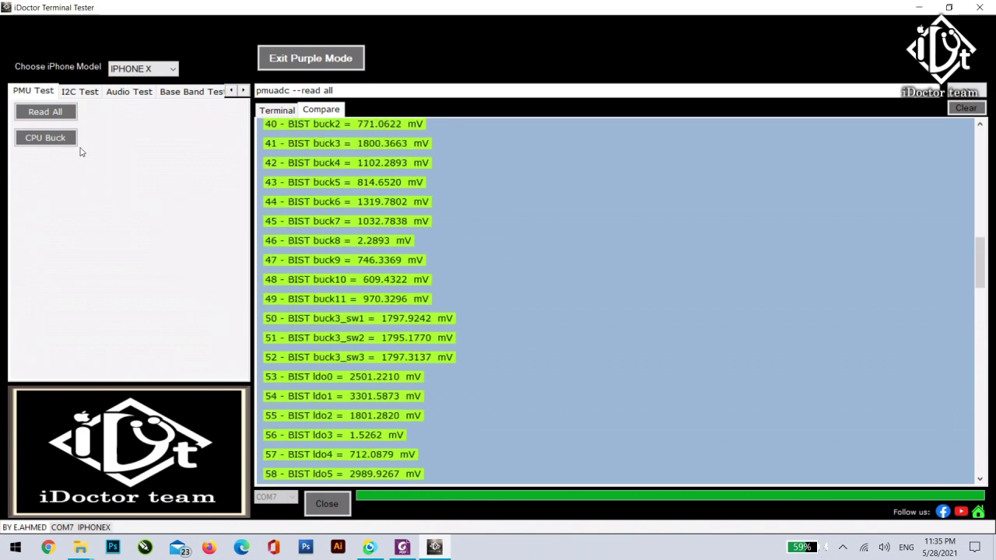
pyautogui.scroll(7, 287, 181)
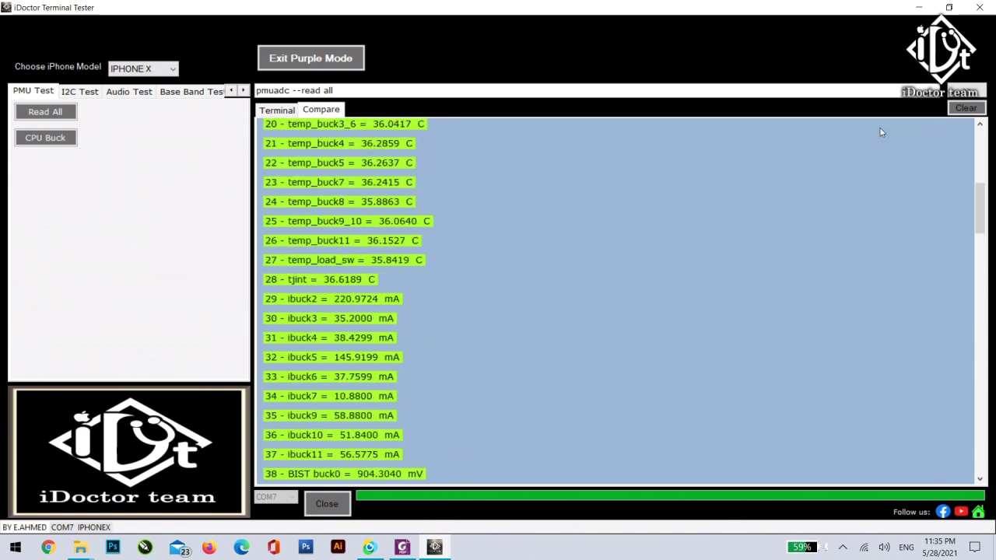
# Step: Clear the terminal, run the CPU Buck check and confirm 'buckcheck Complete', then go to I2C tests
pyautogui.click(274, 111)
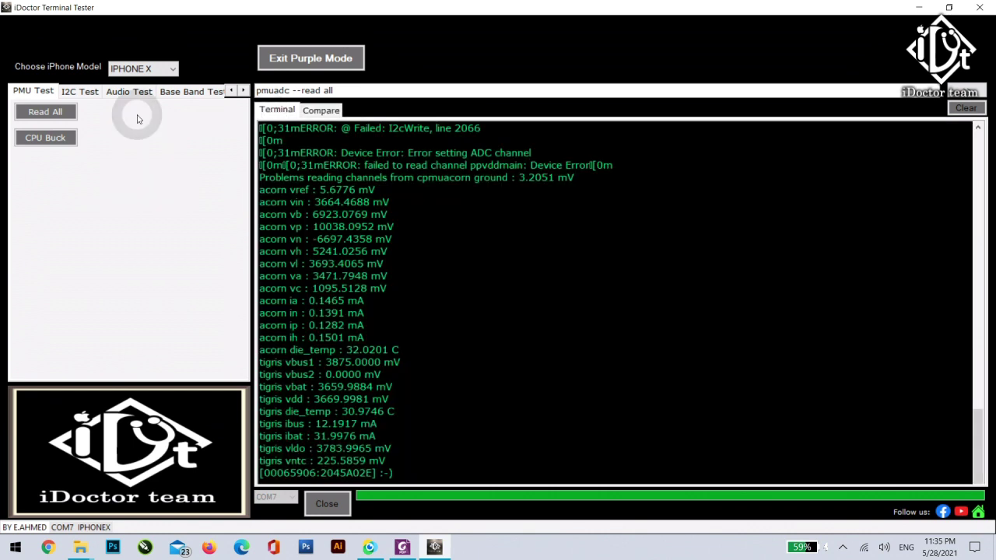
pyautogui.click(54, 143)
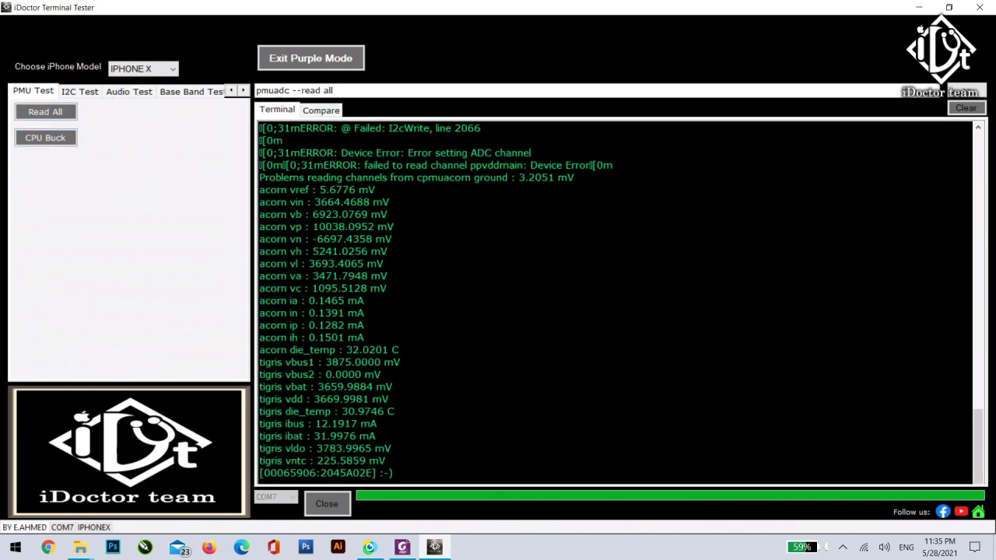
pyautogui.click(32, 142)
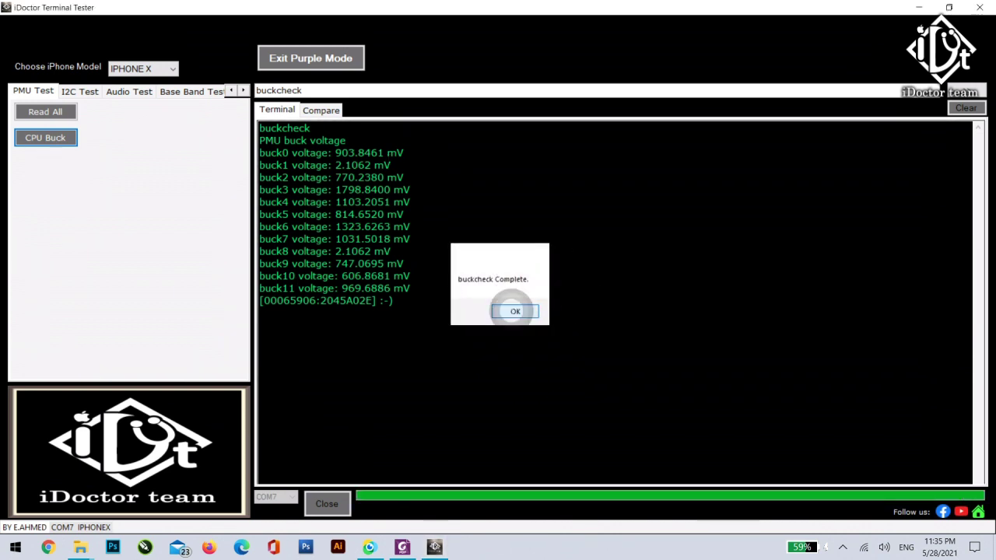
pyautogui.click(514, 312)
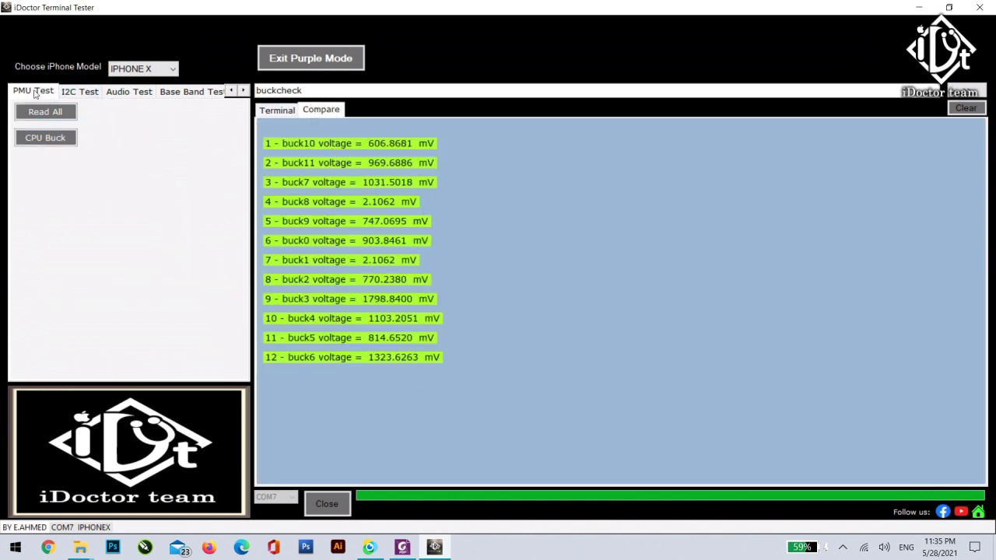
pyautogui.click(81, 91)
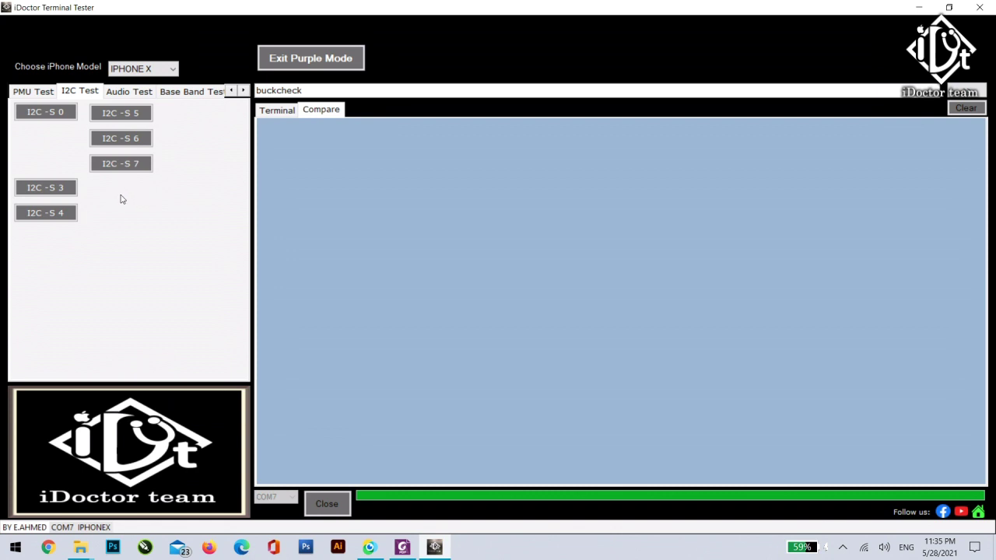
# Step: Scan I2C bus 0 and match its addresses to known chips in Compare
pyautogui.click(58, 115)
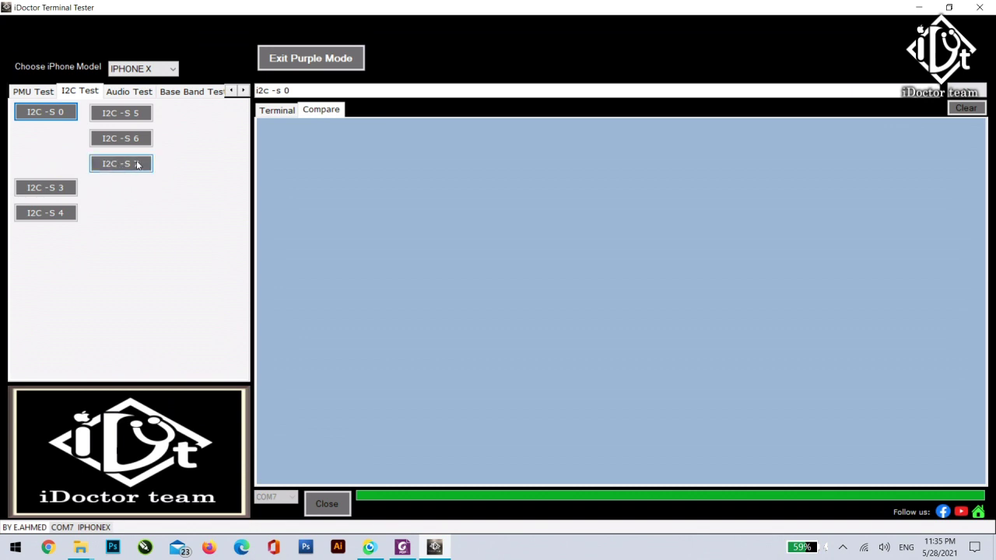
pyautogui.click(273, 112)
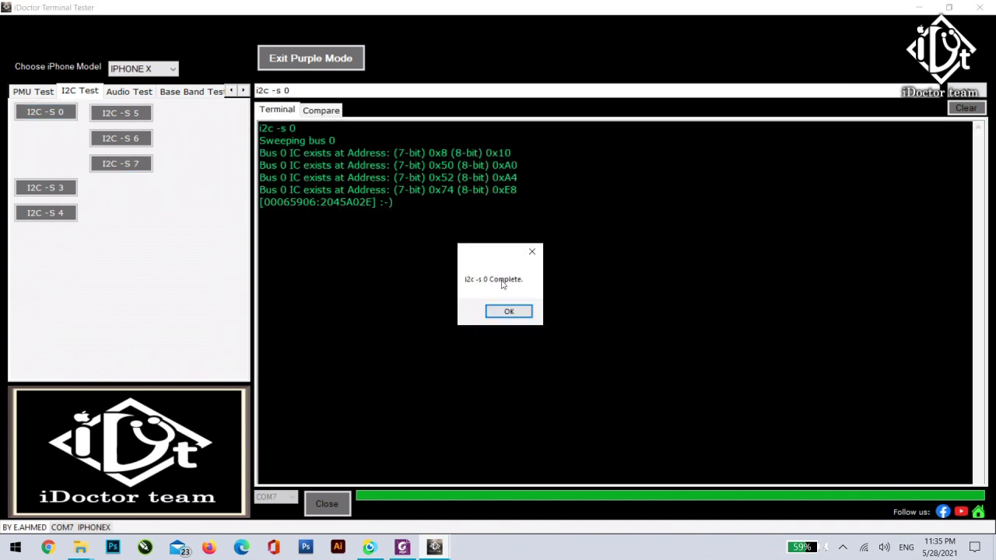
pyautogui.click(512, 312)
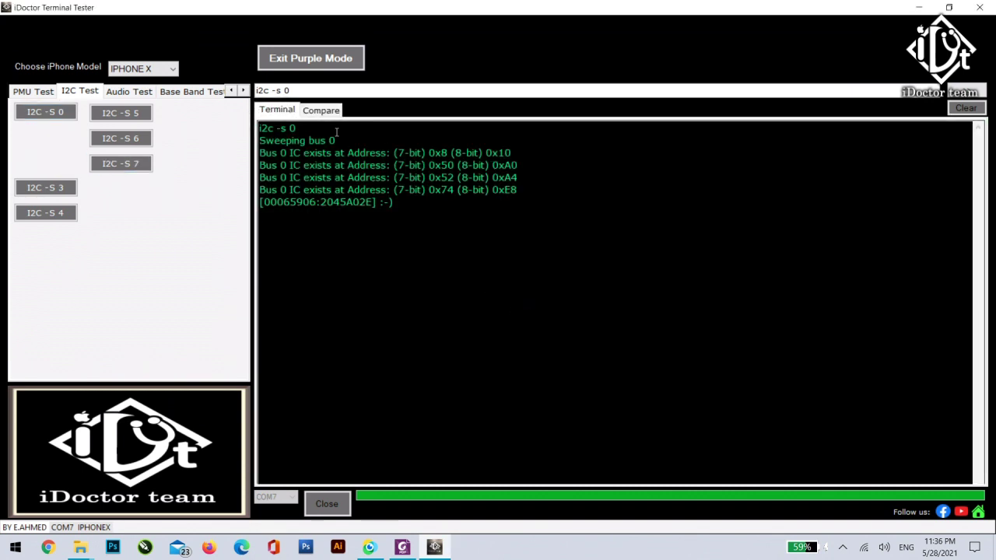
pyautogui.click(325, 112)
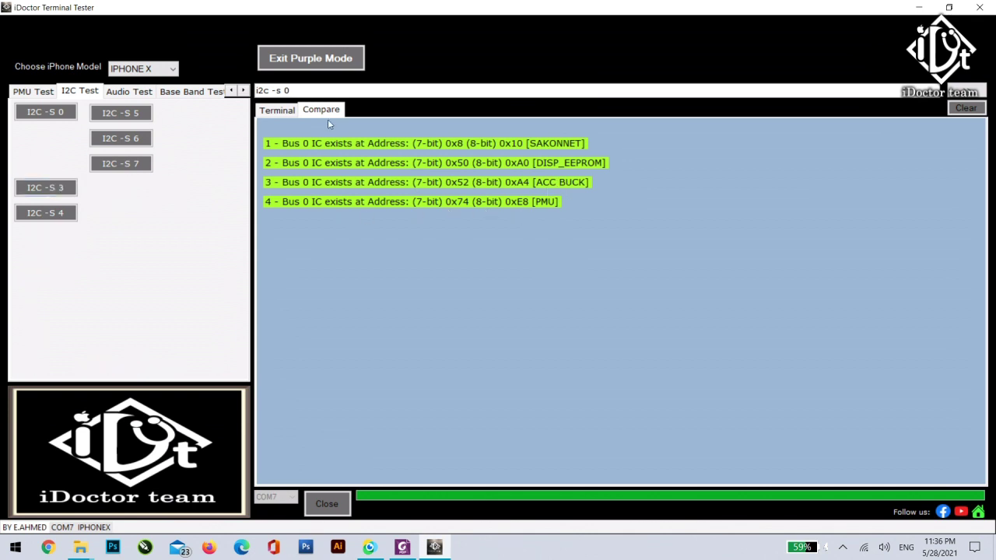
# Step: Scan I2C bus 3 and match its addresses to known chips in Compare
pyautogui.click(278, 113)
pyautogui.click(64, 188)
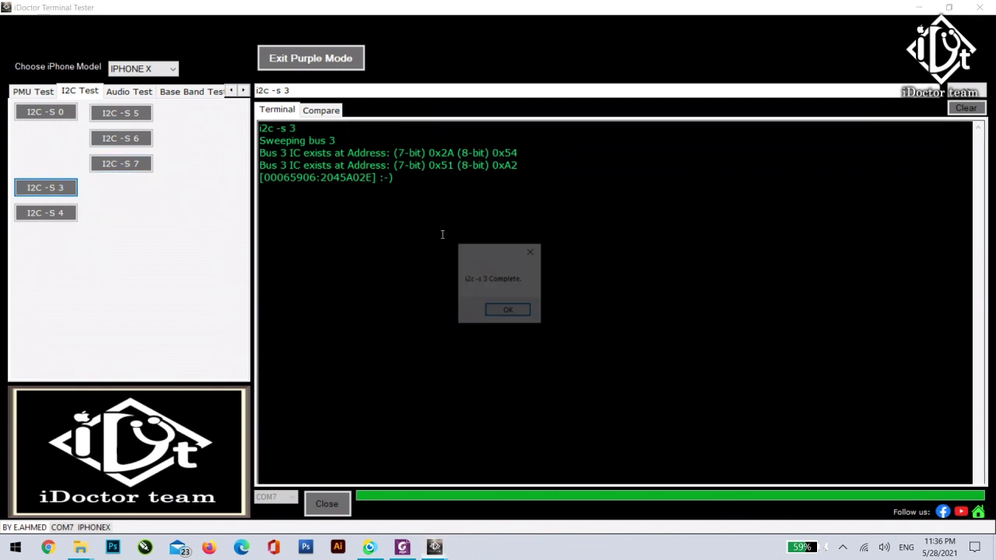
pyautogui.click(495, 309)
pyautogui.click(321, 111)
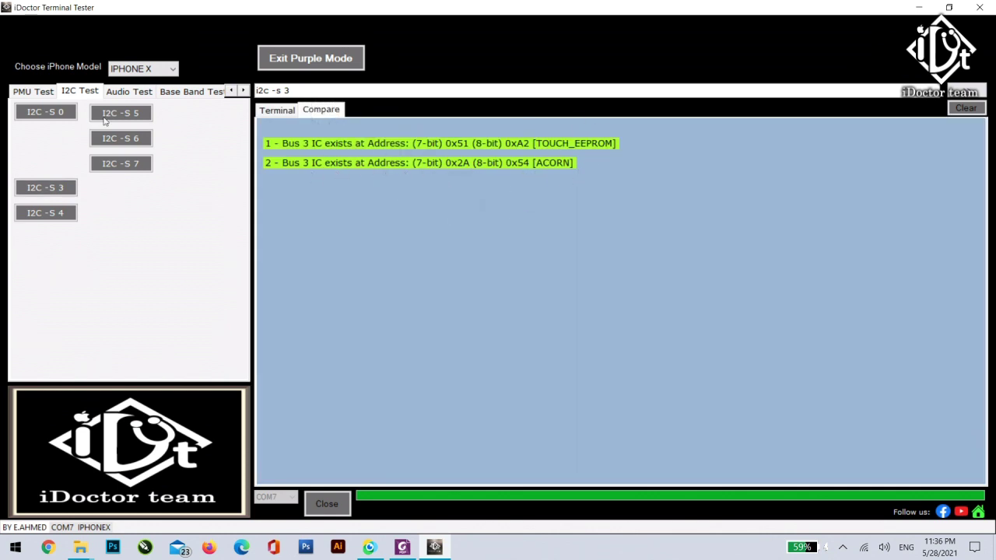
# Step: Run Audio List to show the phone's audio blocks in the terminal
pyautogui.click(42, 93)
pyautogui.click(81, 91)
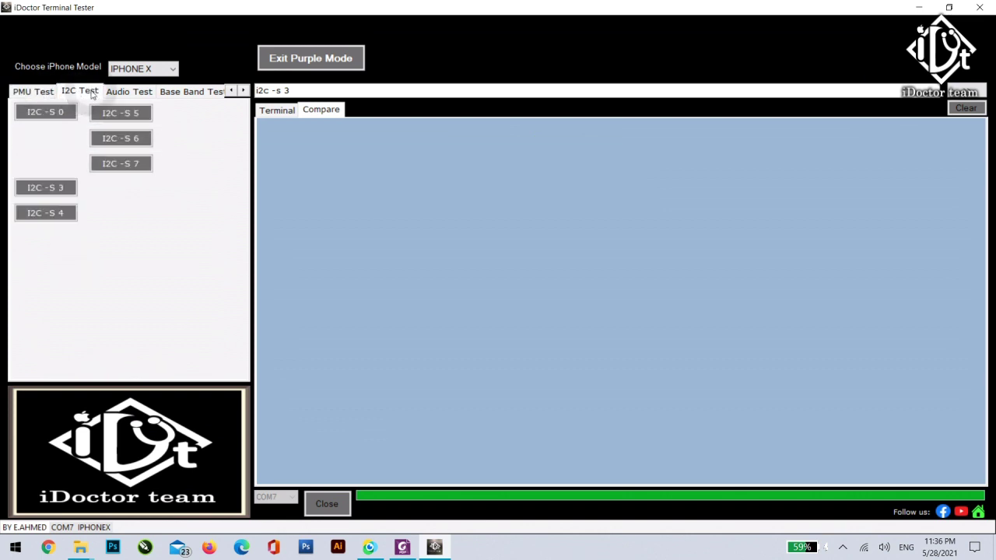
pyautogui.click(109, 93)
pyautogui.click(68, 113)
pyautogui.click(278, 110)
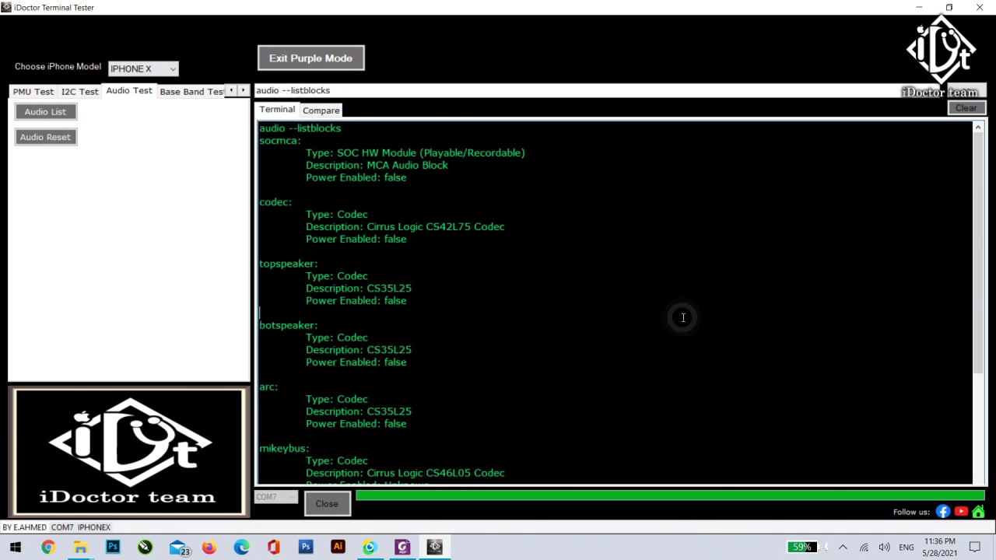
# Step: Run the Acorn test to read all Acorn ADC channels and dismiss the completion message
pyautogui.scroll(-5, 574, 320)
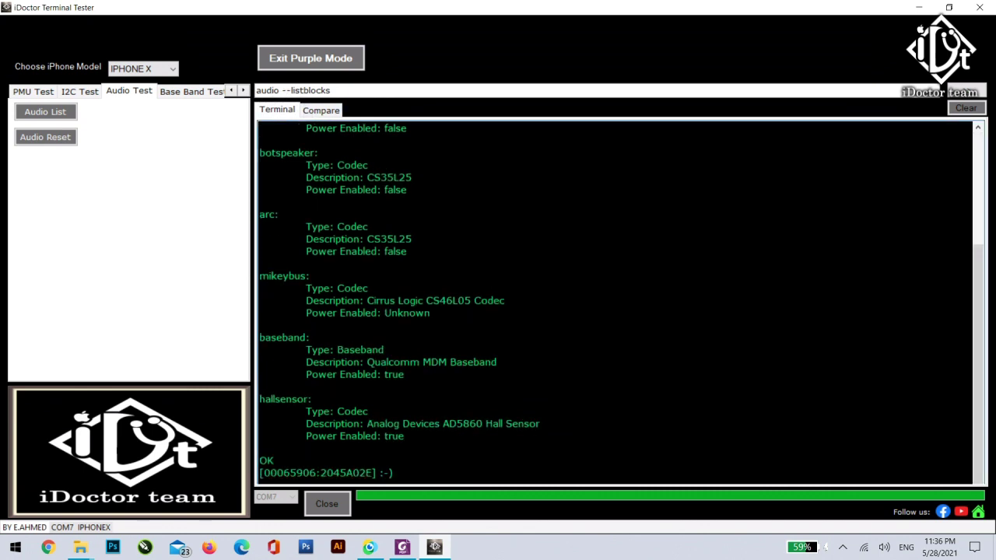
pyautogui.click(187, 92)
pyautogui.click(204, 92)
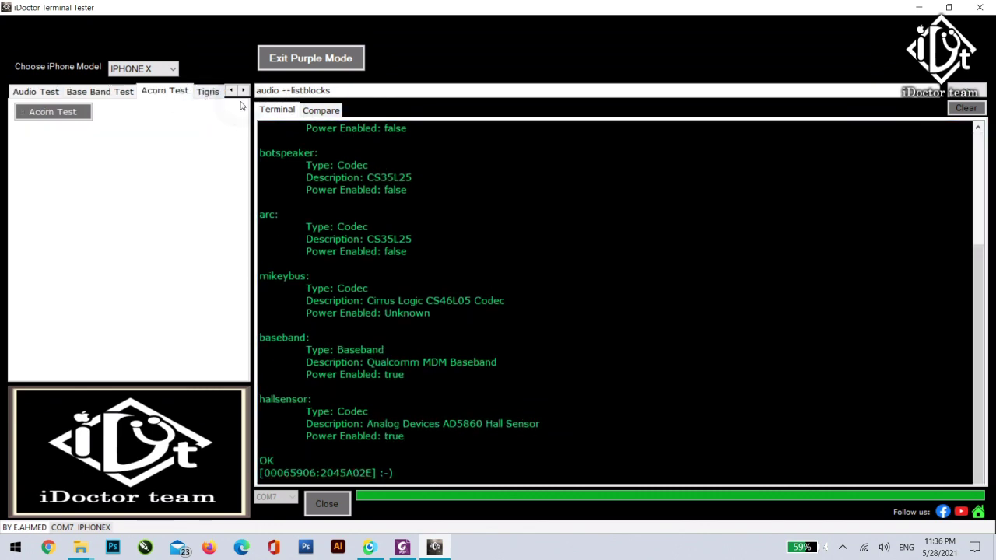
pyautogui.click(69, 113)
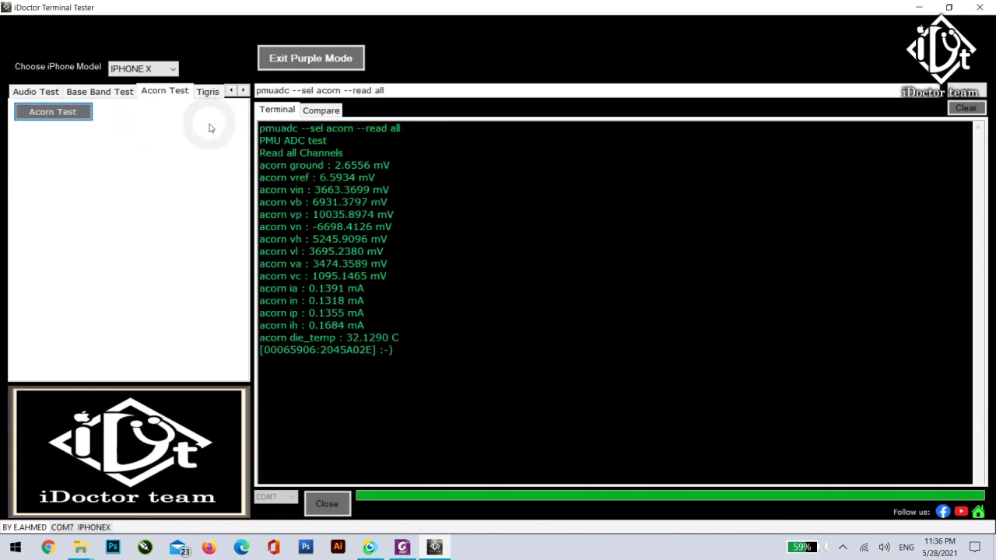
pyautogui.click(542, 311)
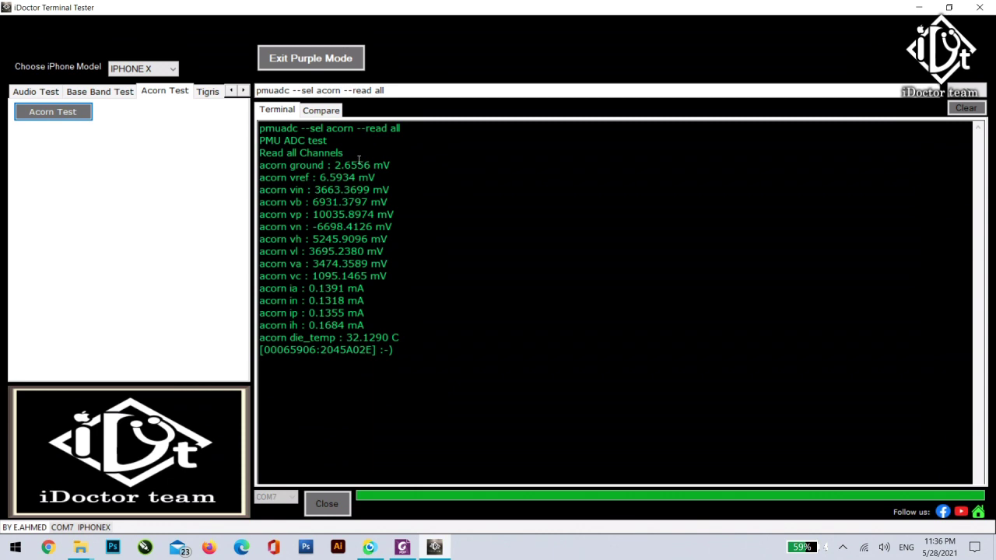
# Step: Compare the Acorn readings, then find 'acorn' in the schematic and inspect U5600 at 75%
pyautogui.click(331, 110)
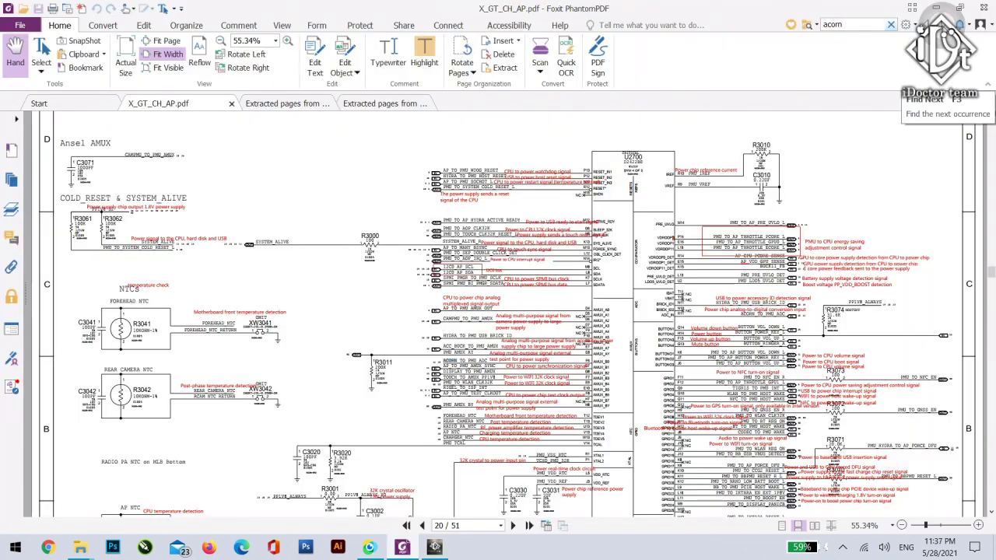
pyautogui.press('Return')
pyautogui.scroll(3, 506, 311)
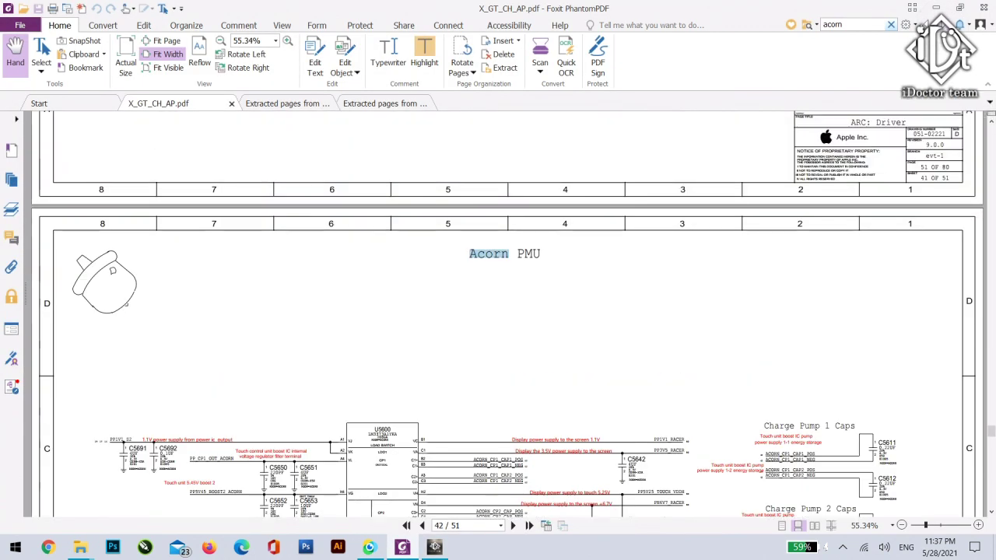
pyautogui.click(294, 42)
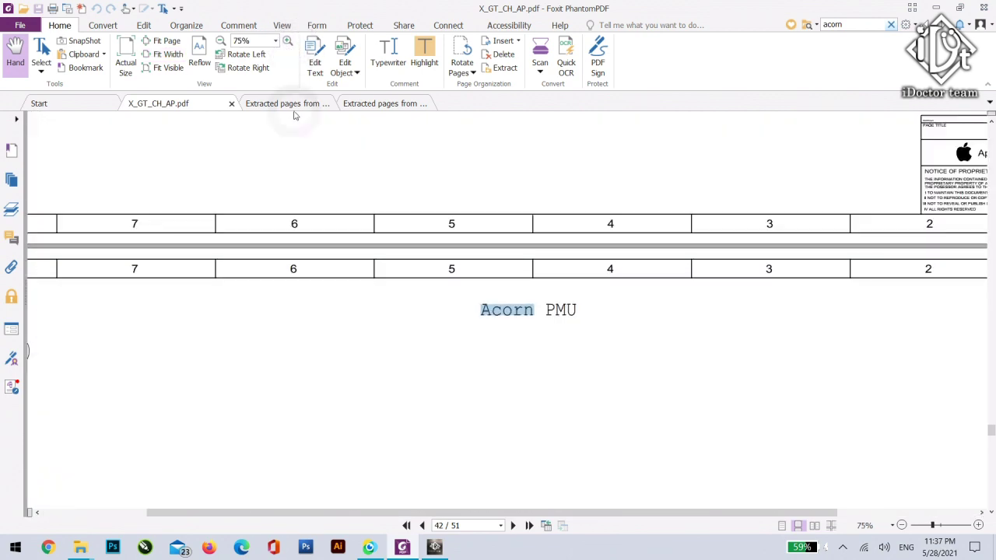
pyautogui.scroll(-5, 431, 225)
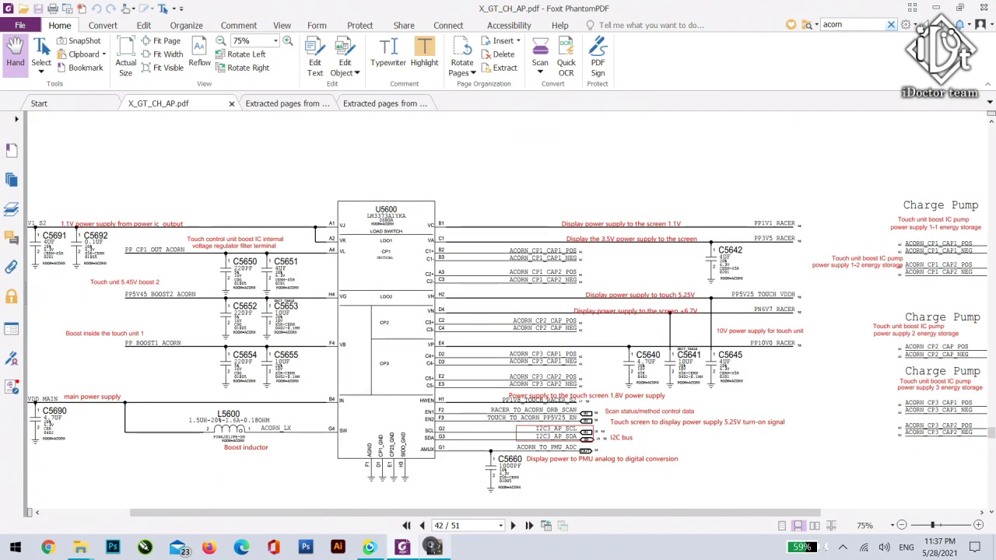
pyautogui.click(434, 546)
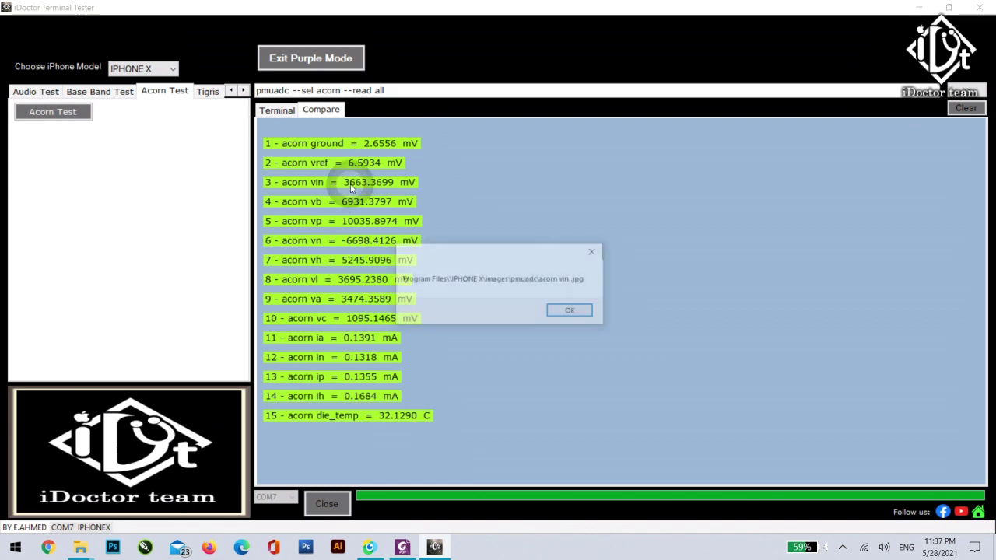
# Step: Check the acorn vin reference image, then view the U5600 regulator block at 125%, including VDD MAIN
pyautogui.click(579, 309)
pyautogui.click(380, 550)
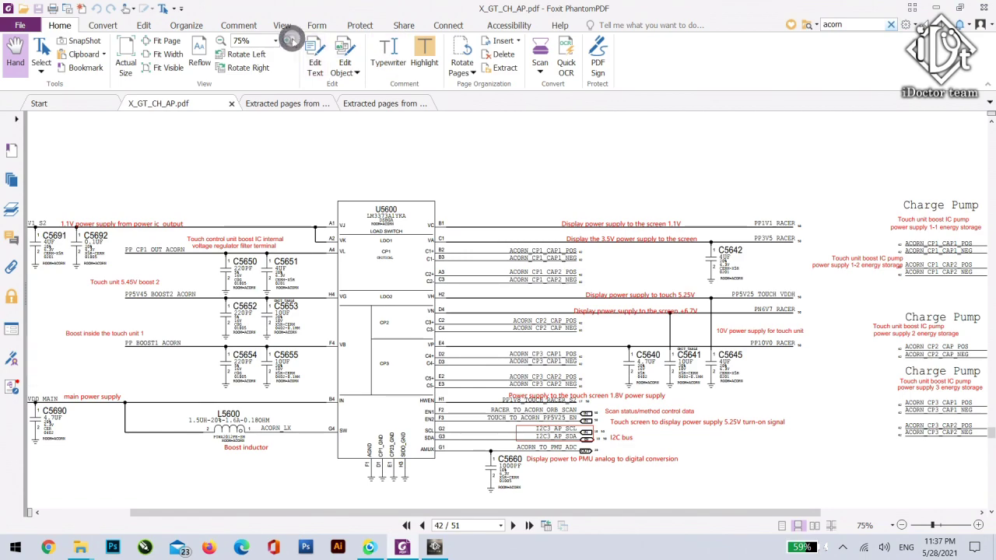
pyautogui.click(287, 41)
pyautogui.moveTo(337, 472); pyautogui.dragTo(428, 177)
pyautogui.moveTo(371, 251); pyautogui.dragTo(451, 218)
pyautogui.moveTo(371, 354)
pyautogui.mouseDown()
pyautogui.moveTo(414, 257)
pyautogui.moveTo(430, 365)
pyautogui.moveTo(603, 365)
pyautogui.moveTo(632, 342)
pyautogui.moveTo(374, 306)
pyautogui.moveTo(331, 281)
pyautogui.mouseUp()
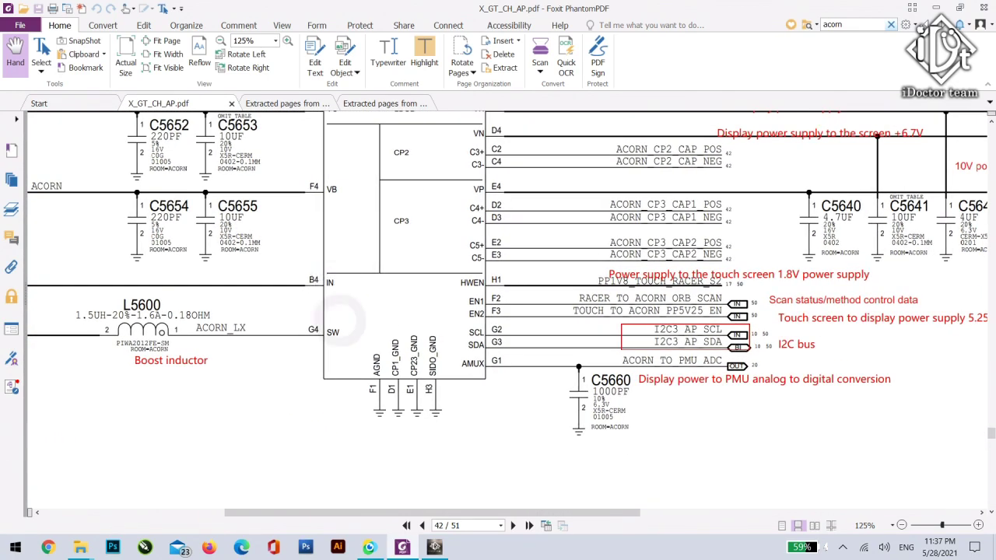
# Step: Cross-check the tester's Acorn readings, then pan the schematic to C5642, C5645 and the load switch
pyautogui.click(435, 547)
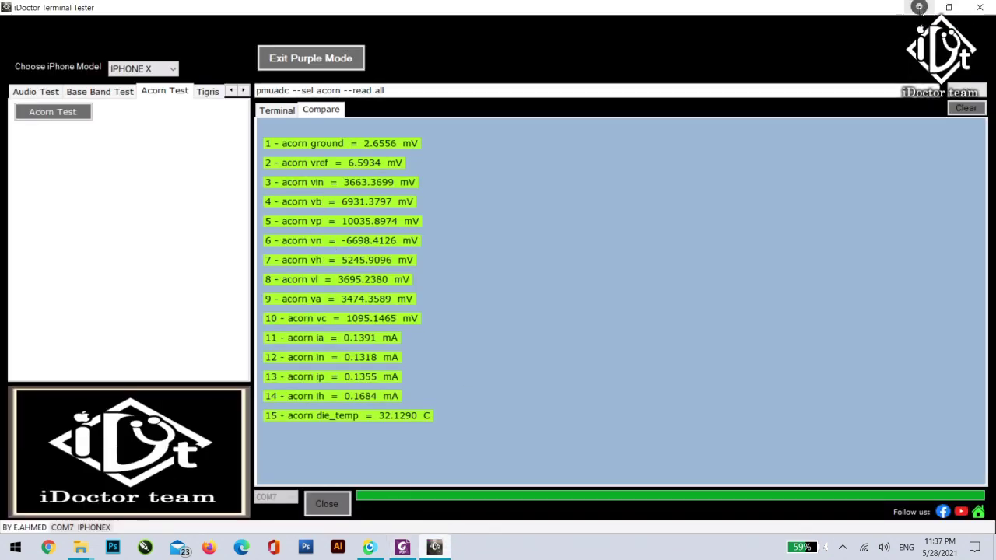
pyautogui.click(918, 7)
pyautogui.moveTo(498, 368); pyautogui.dragTo(439, 474)
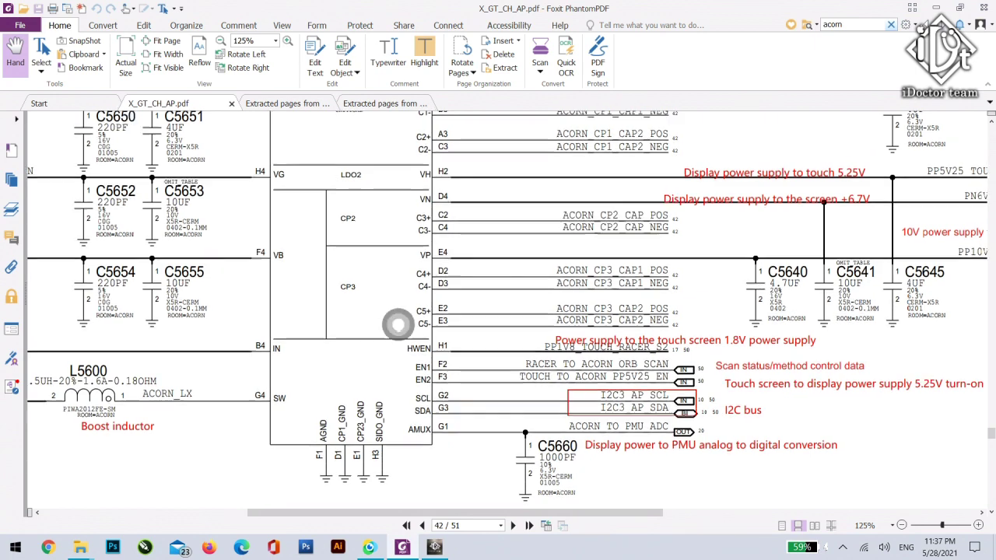
pyautogui.moveTo(396, 327); pyautogui.dragTo(309, 366)
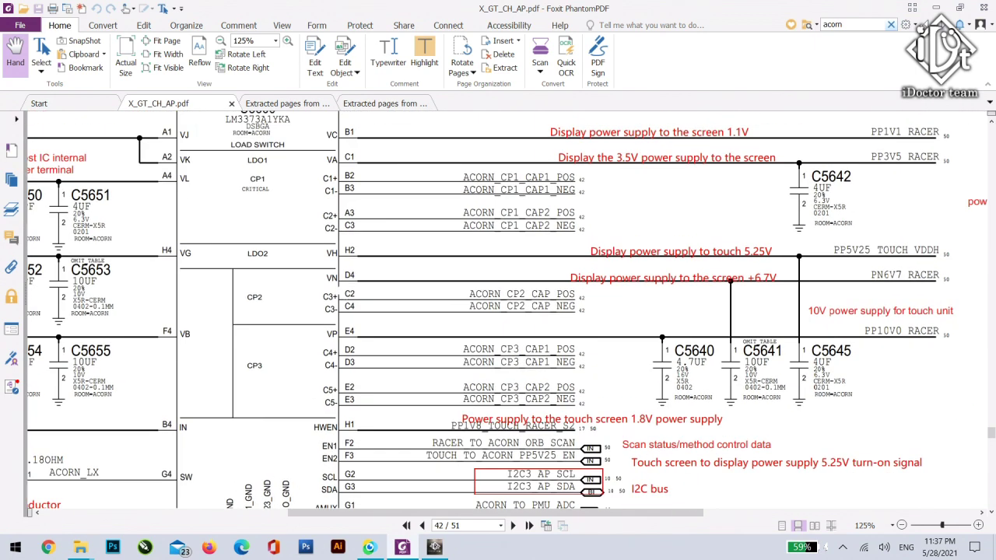
pyautogui.hscroll(5, 507, 311)
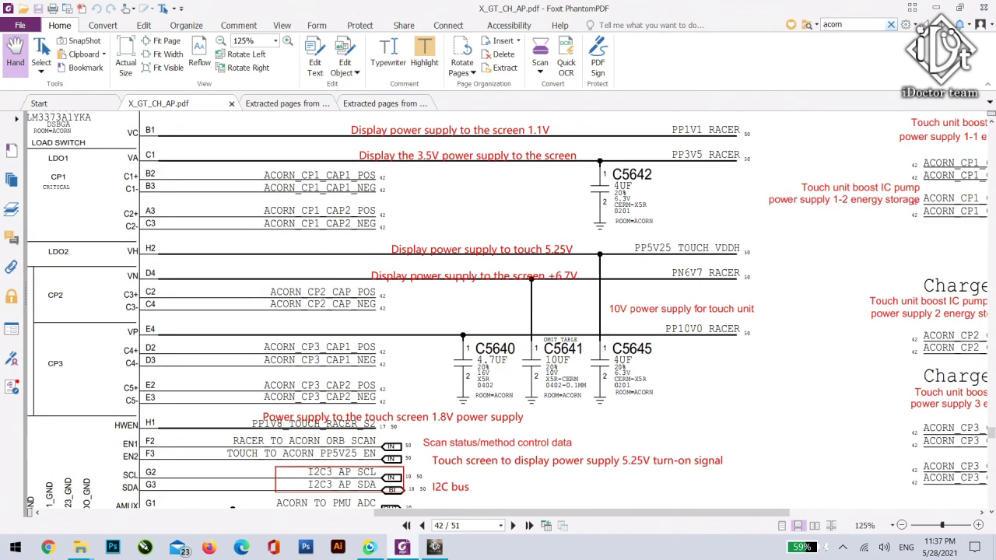
# Step: Bring the tester back in front of the schematic and run the Tigris ADC test
pyautogui.click(936, 7)
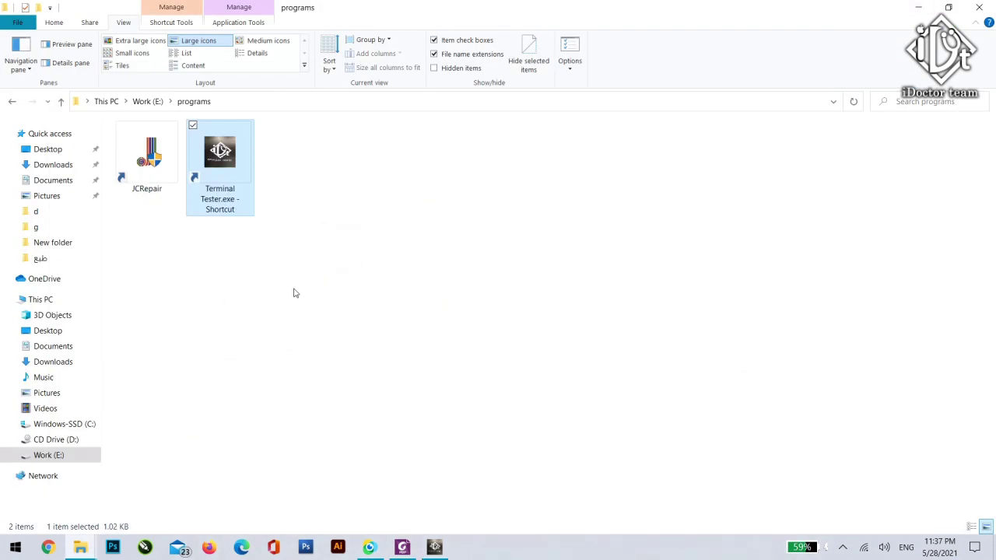
pyautogui.click(438, 548)
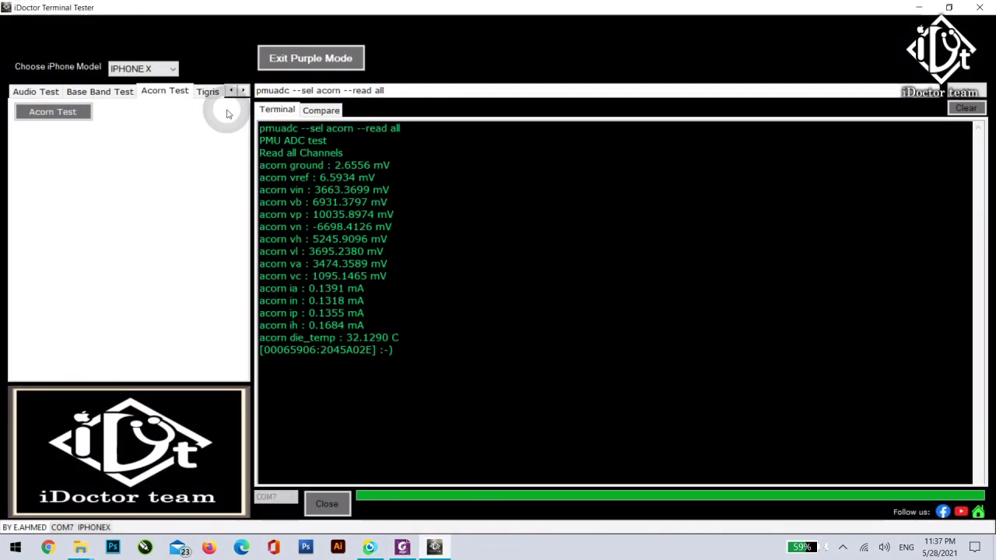
pyautogui.click(212, 91)
pyautogui.click(47, 116)
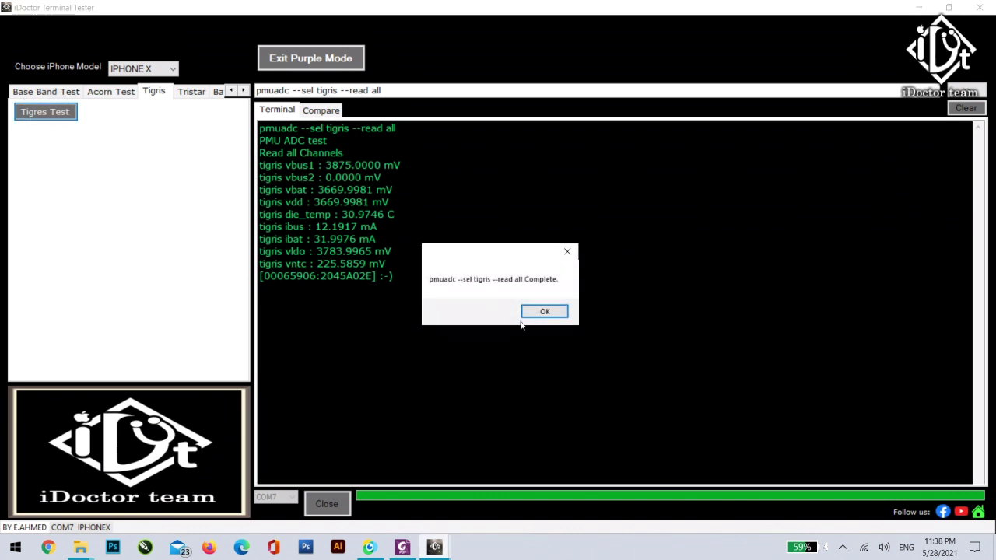
pyautogui.click(545, 312)
# Step: Compare the Tigris readings, flagging vbus1 and ibus, then rerun the Tigris ADC test
pyautogui.click(320, 110)
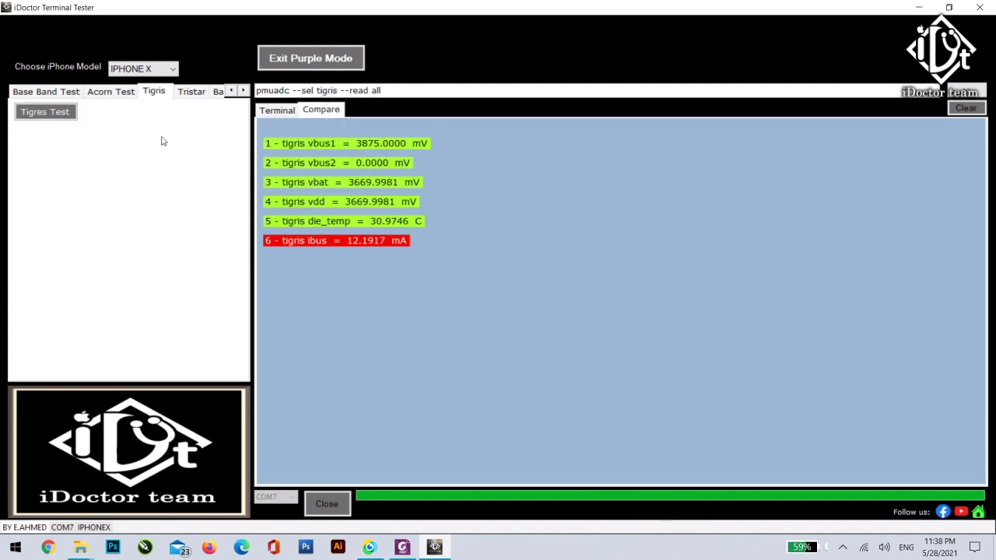
pyautogui.click(191, 91)
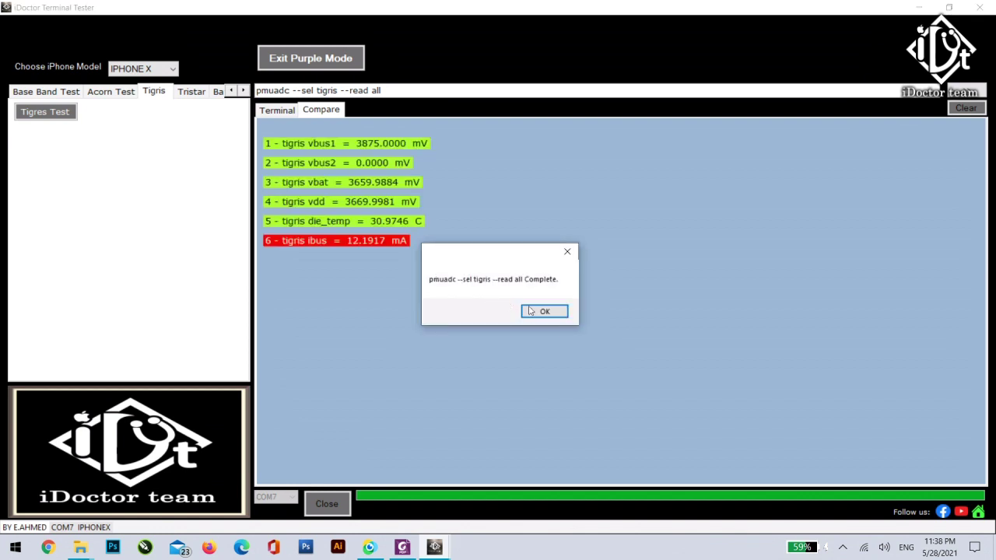
pyautogui.click(532, 312)
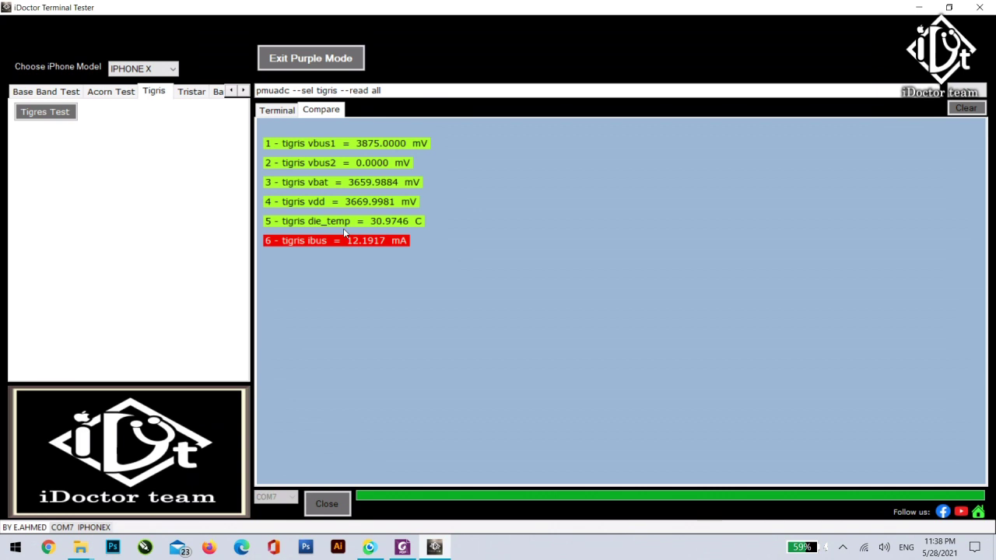
# Step: Look through the Tristar, Battery Test and Wifi Unlock sections, then show the raw terminal output
pyautogui.click(186, 91)
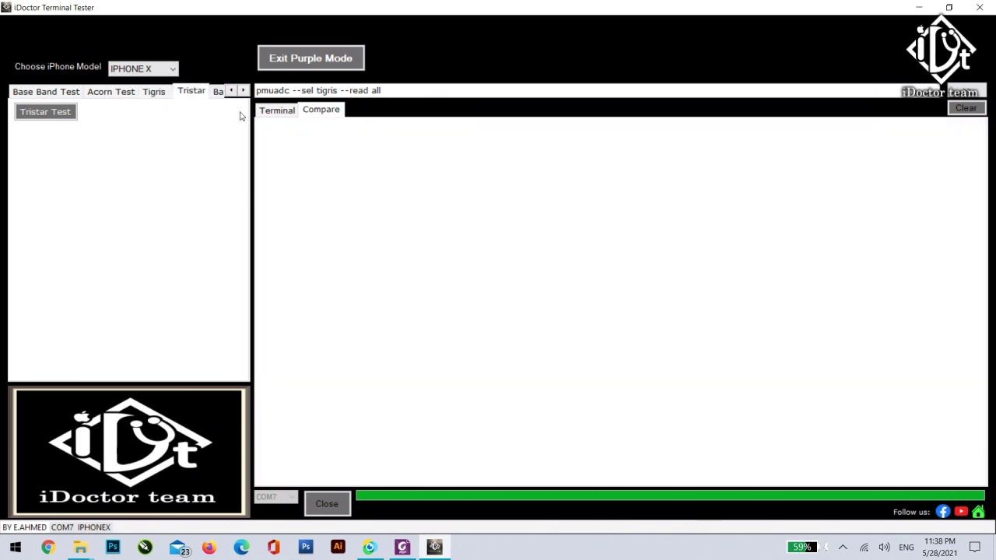
pyautogui.click(219, 91)
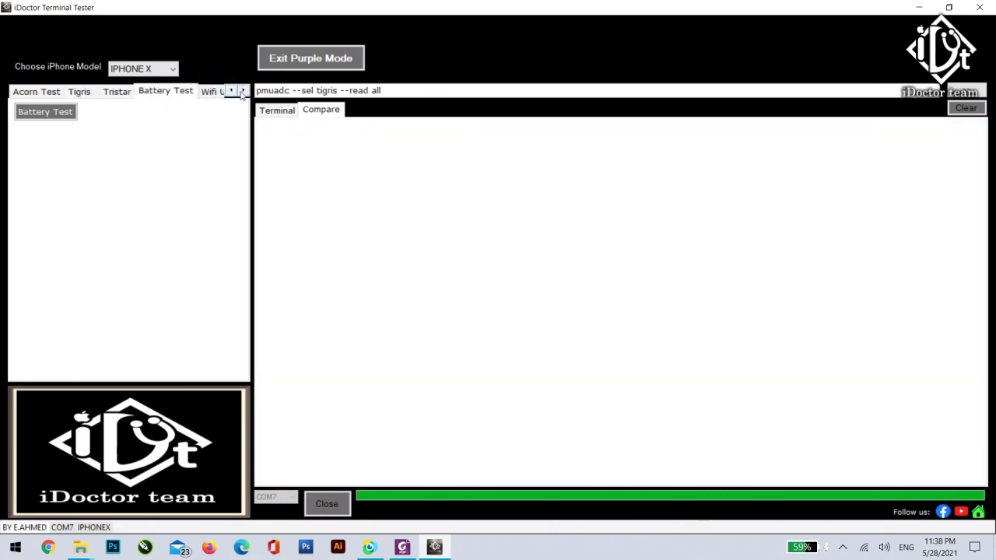
pyautogui.click(243, 90)
pyautogui.click(182, 97)
pyautogui.click(268, 111)
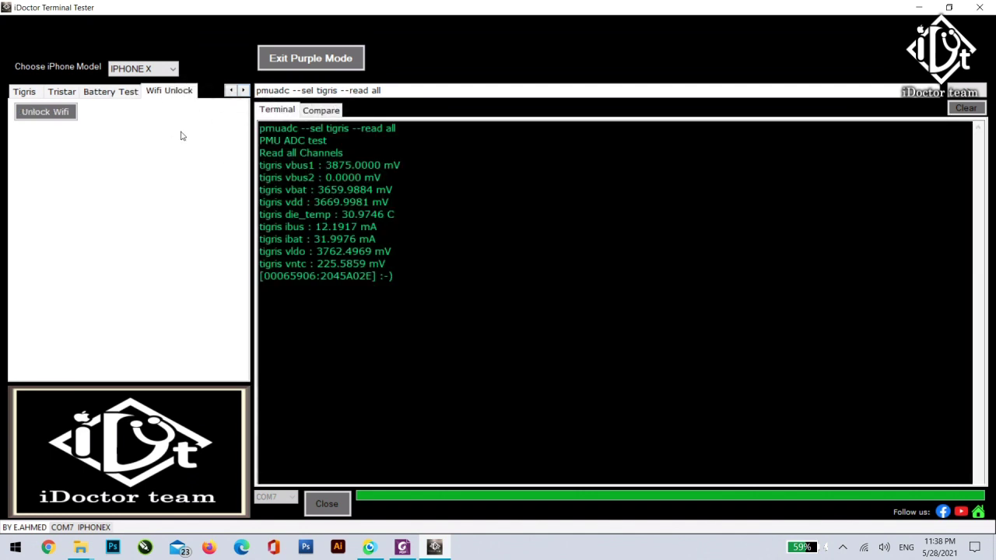
# Step: Scroll the test sections back past Tigris and open the Audio Test section
pyautogui.click(27, 91)
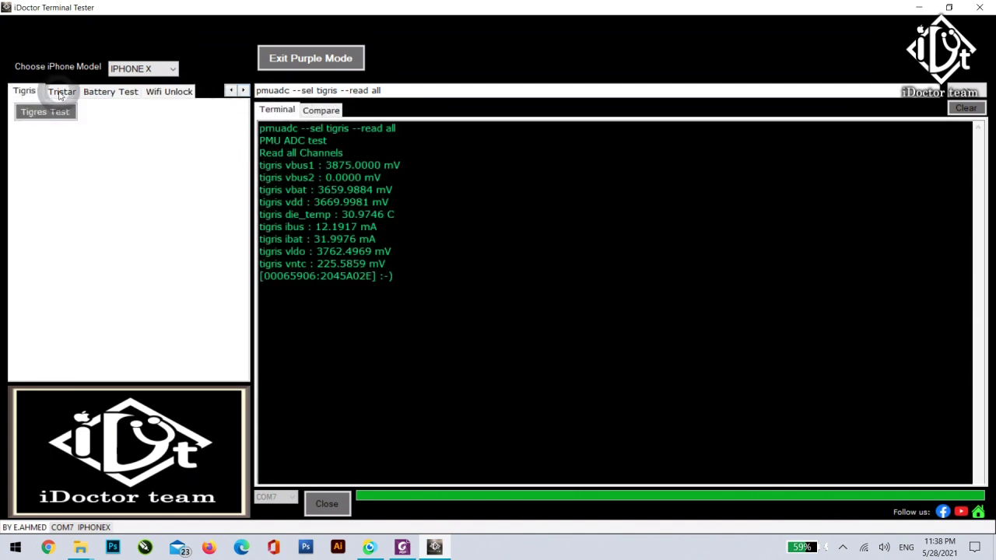
pyautogui.click(230, 91)
pyautogui.click(231, 90)
pyautogui.click(230, 90)
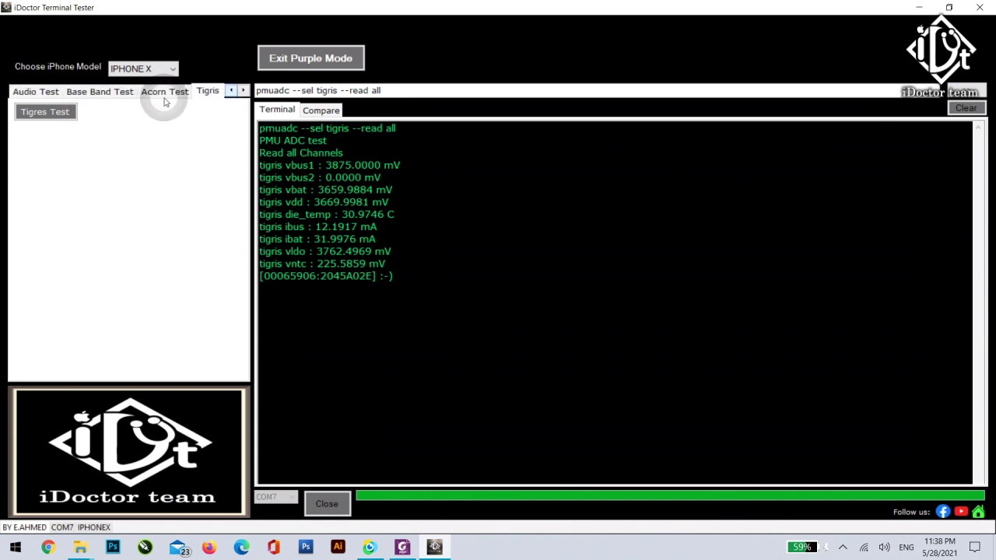
pyautogui.click(39, 93)
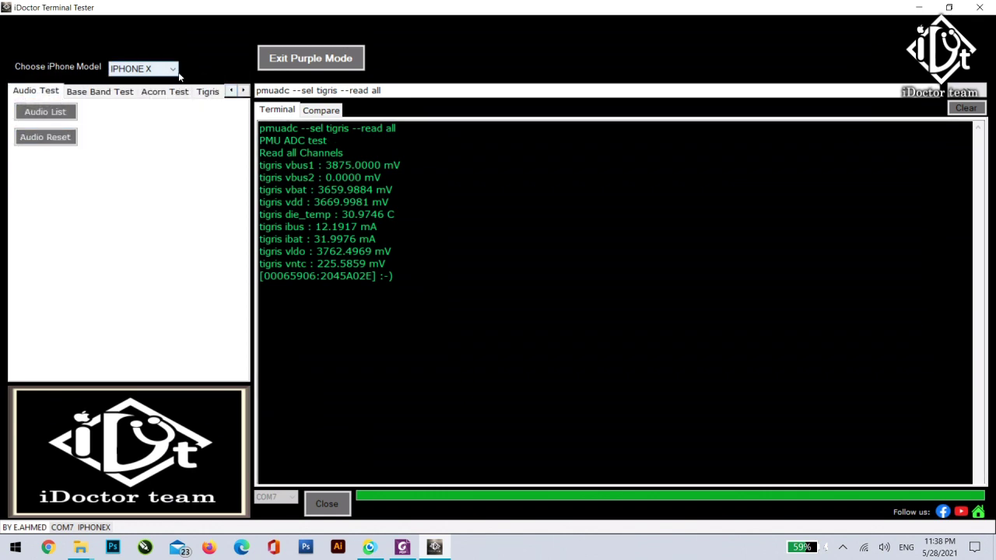
# Step: Select IPHONE 6 as the iPhone model and check the cleared comparison and terminal views
pyautogui.click(173, 68)
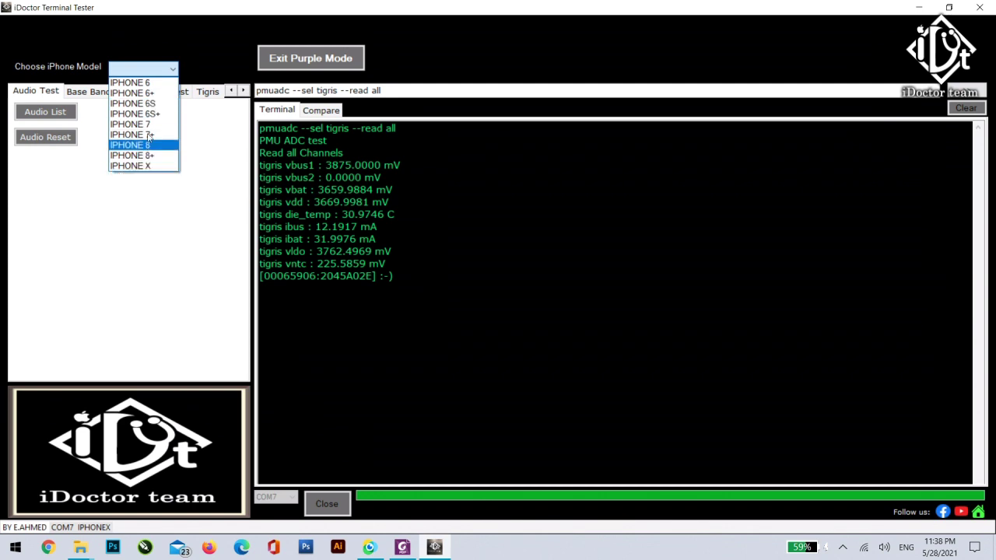
pyautogui.click(146, 84)
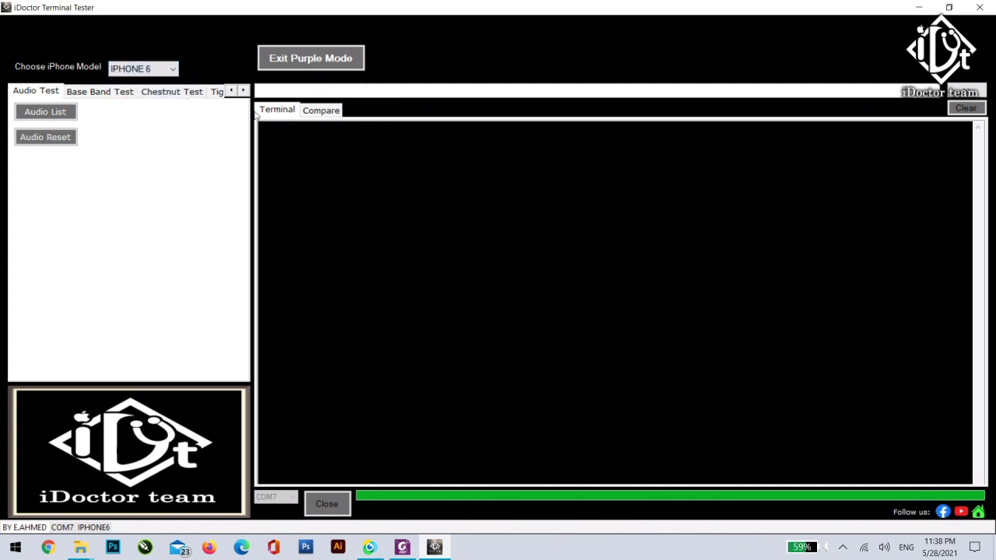
pyautogui.click(322, 112)
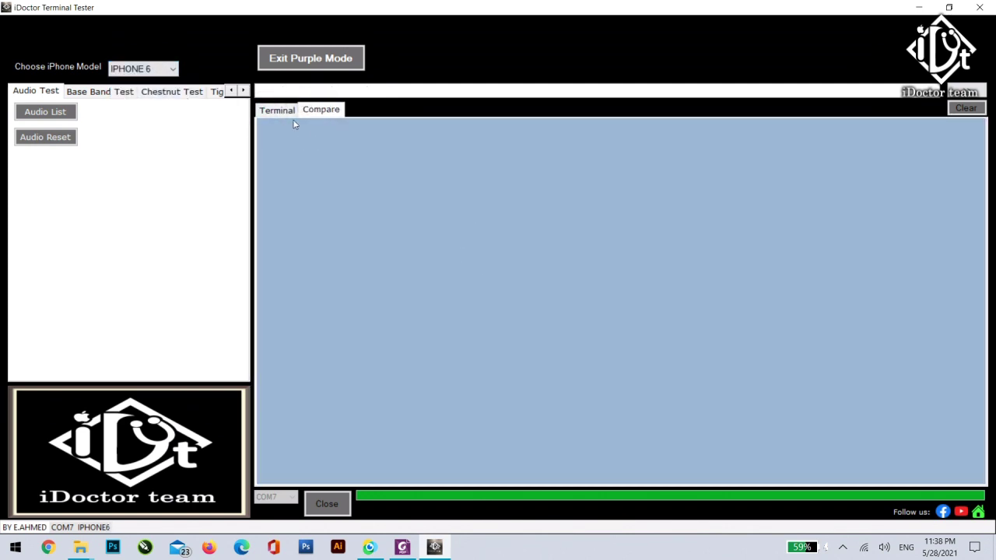
pyautogui.click(288, 114)
# Step: Step through the Base Band, Chestnut, Tigris, Tristar, Battery Test and Wifi Unlock sections
pyautogui.click(99, 91)
pyautogui.press('Right')
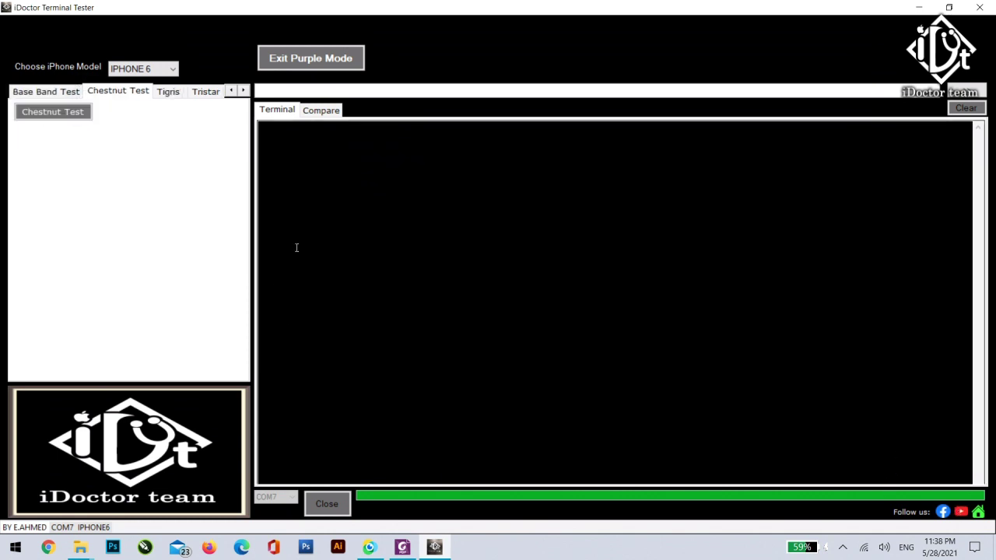
pyautogui.click(243, 90)
pyautogui.click(94, 94)
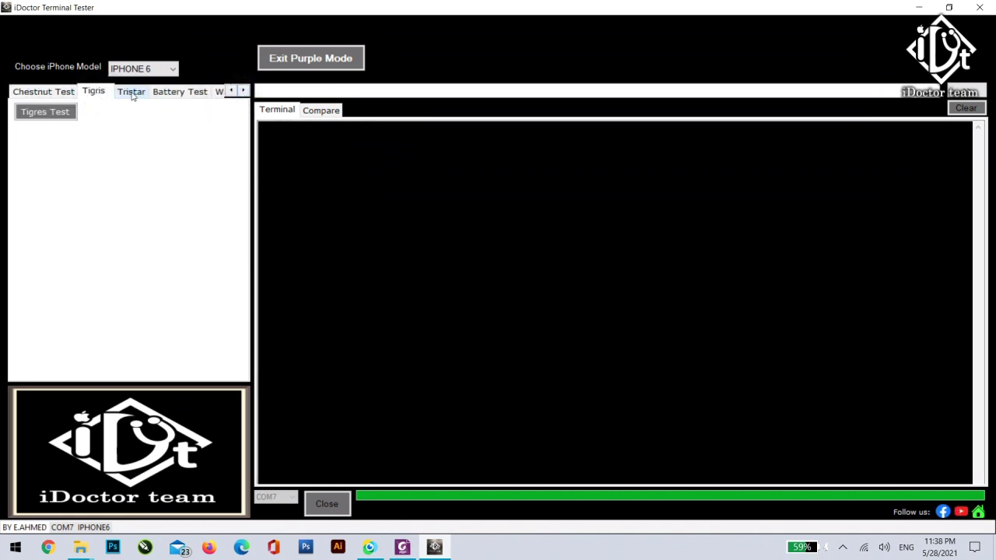
pyautogui.click(130, 95)
pyautogui.click(168, 96)
pyautogui.click(243, 90)
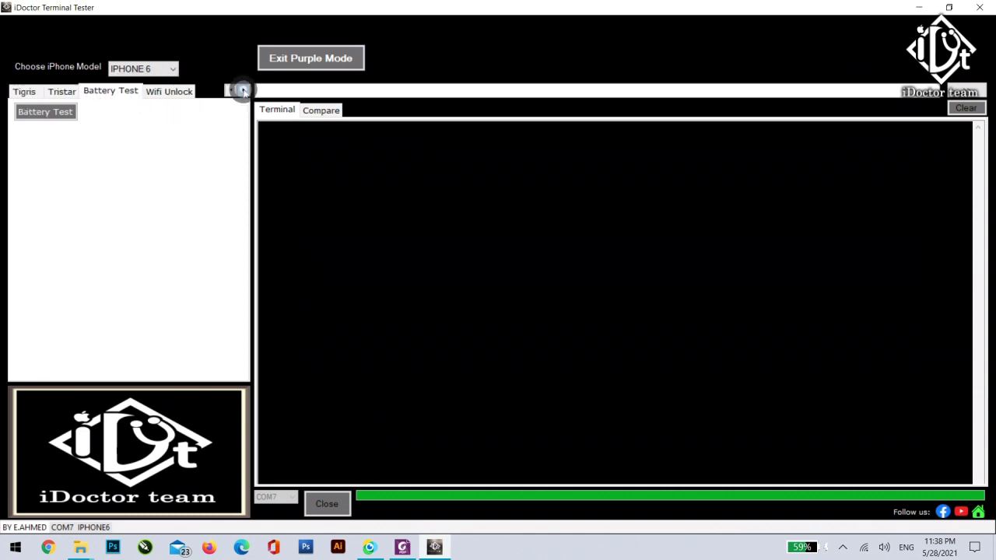
# Step: Revisit the Tristar, Chestnut and Tigris sections, switching between comparison and terminal views
pyautogui.click(68, 92)
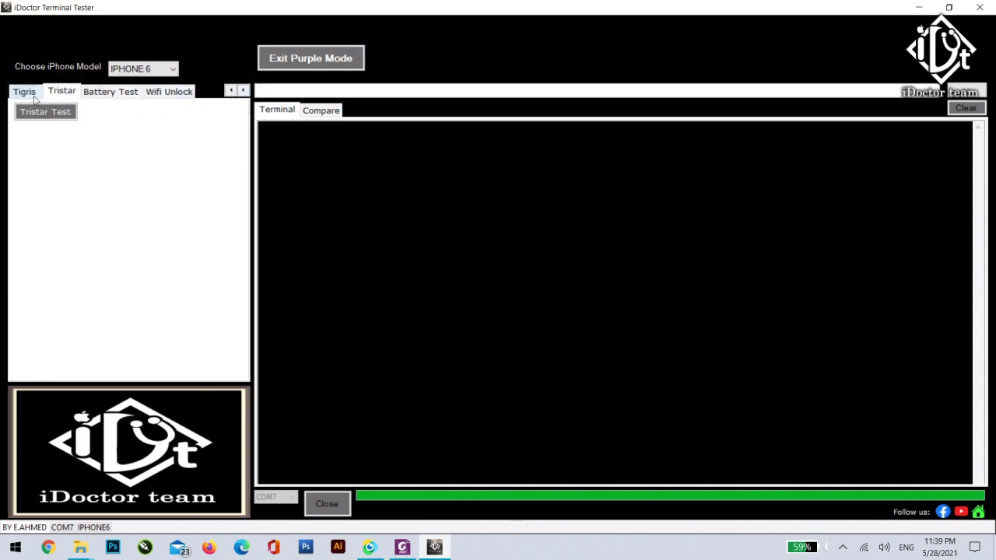
pyautogui.click(229, 91)
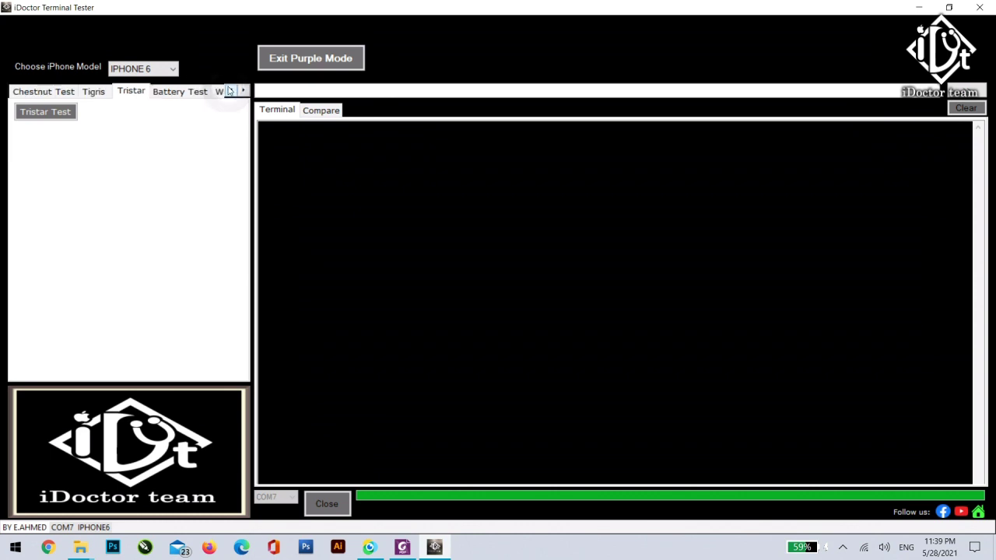
pyautogui.click(322, 115)
pyautogui.click(93, 91)
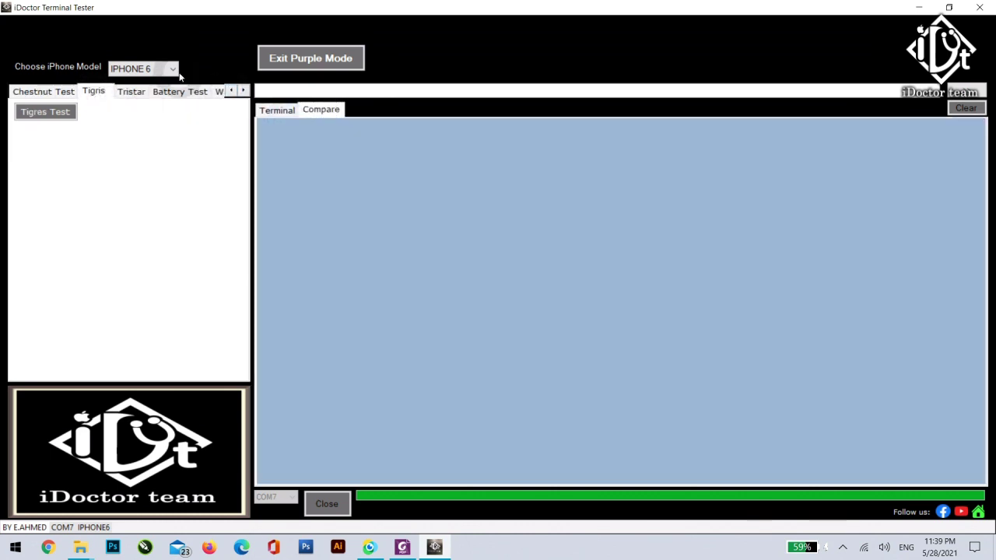
pyautogui.click(278, 110)
pyautogui.click(322, 110)
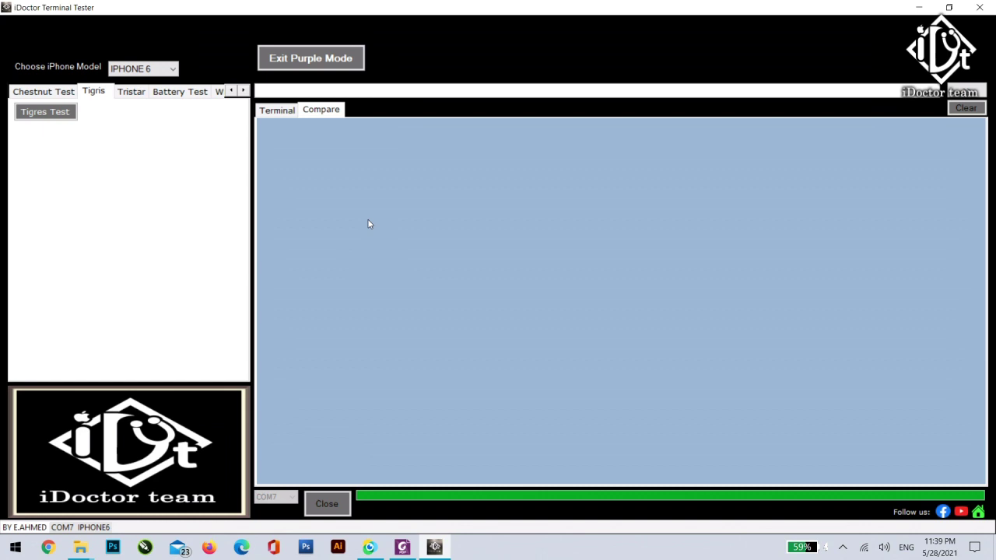
pyautogui.click(277, 110)
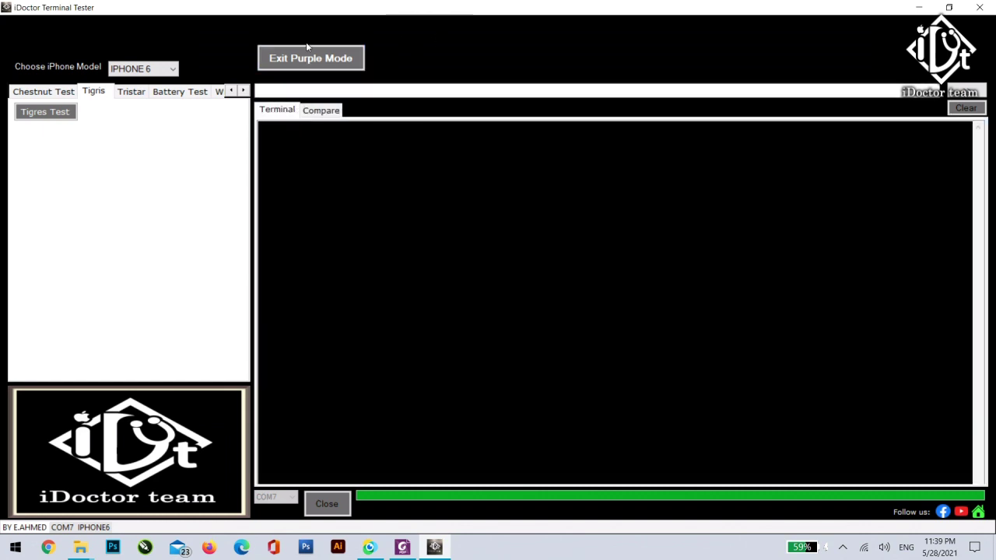